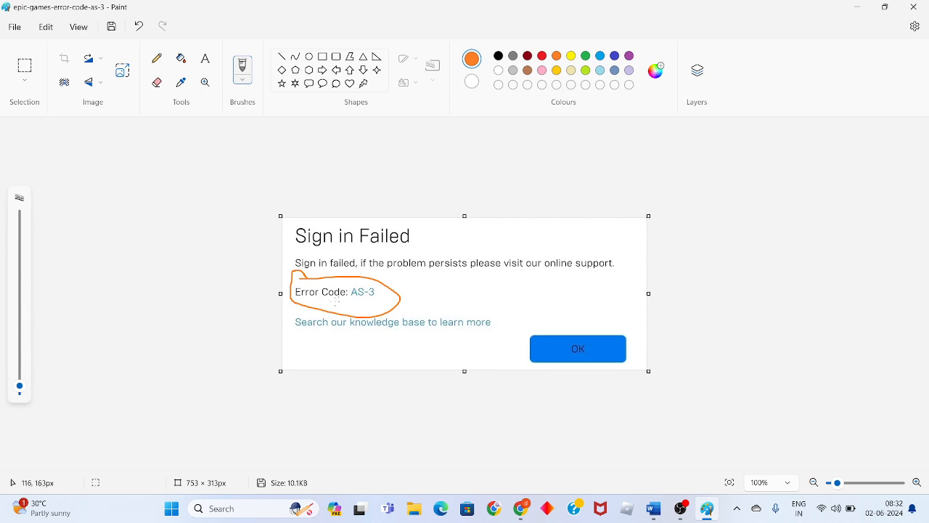
# Close the annotated sign-in error image without saving the changes.
pyautogui.click(913, 6)
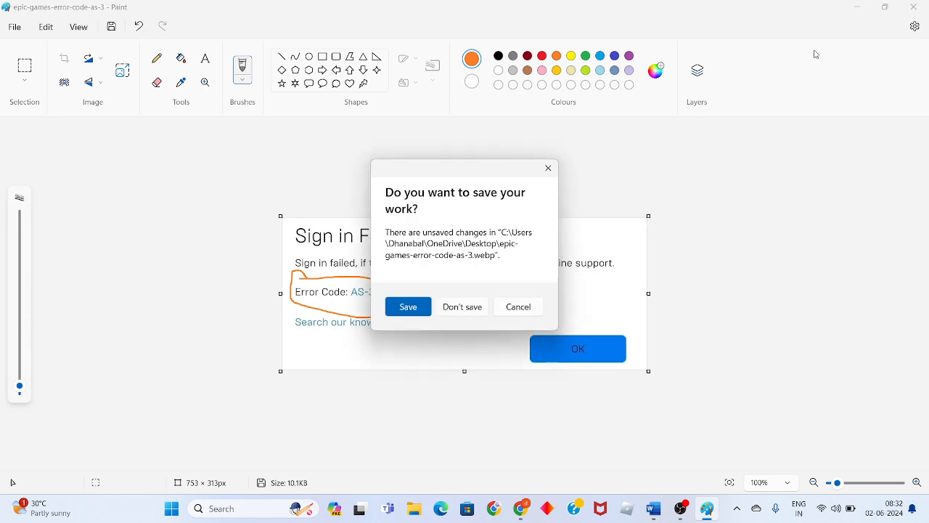
pyautogui.click(466, 307)
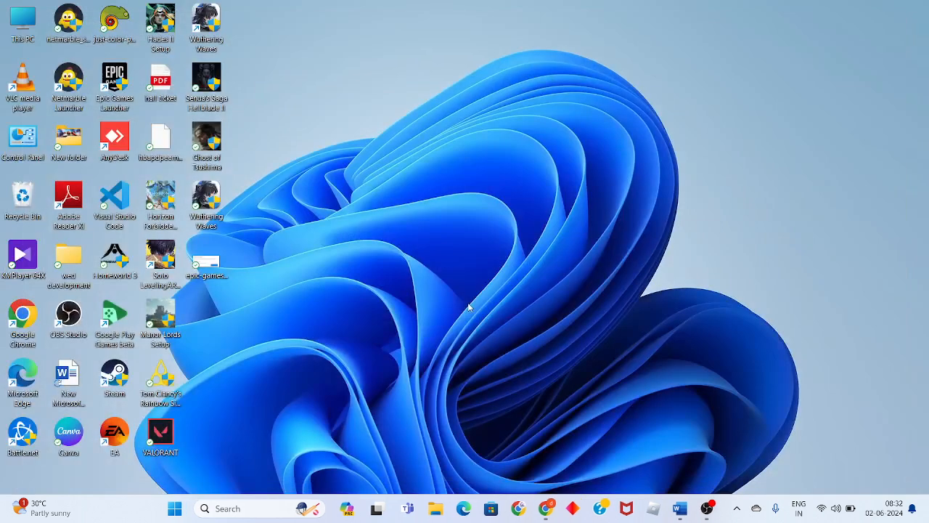
# Switch to the Word document and highlight the first fix, "check epic games server status", to read it.
pyautogui.click(680, 510)
pyautogui.scroll(-5, 481, 352)
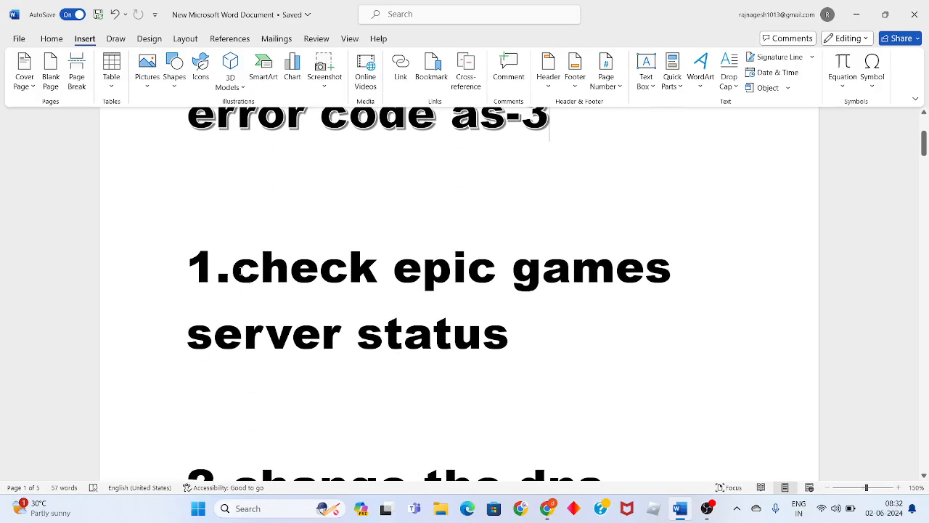
pyautogui.moveTo(238, 270); pyautogui.dragTo(578, 323)
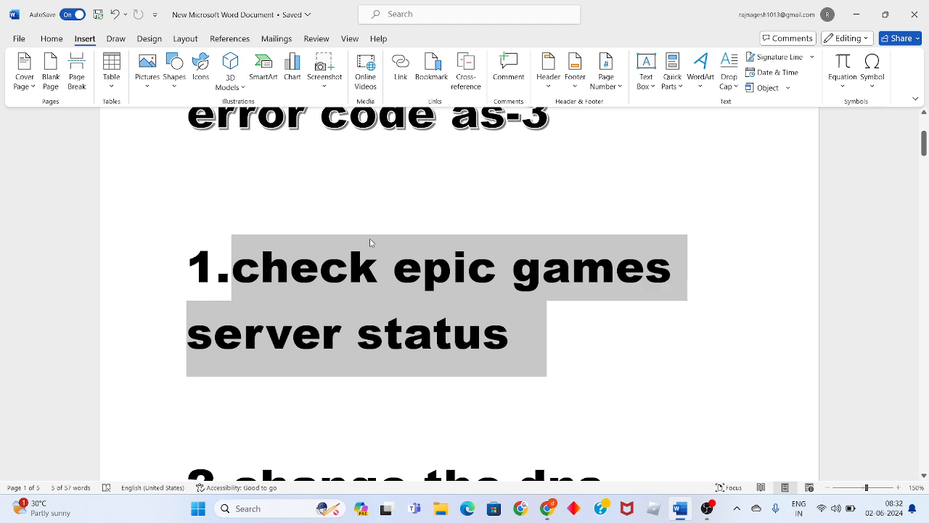
pyautogui.click(375, 317)
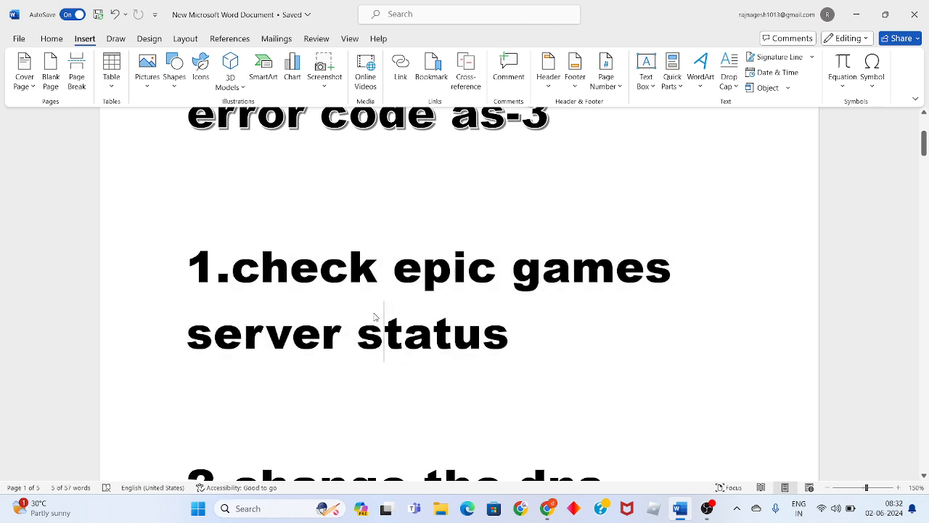
# Highlight the second fix, "change the dns server", in the document, and minimize Word.
pyautogui.scroll(-2, 375, 314)
pyautogui.scroll(-4, 375, 313)
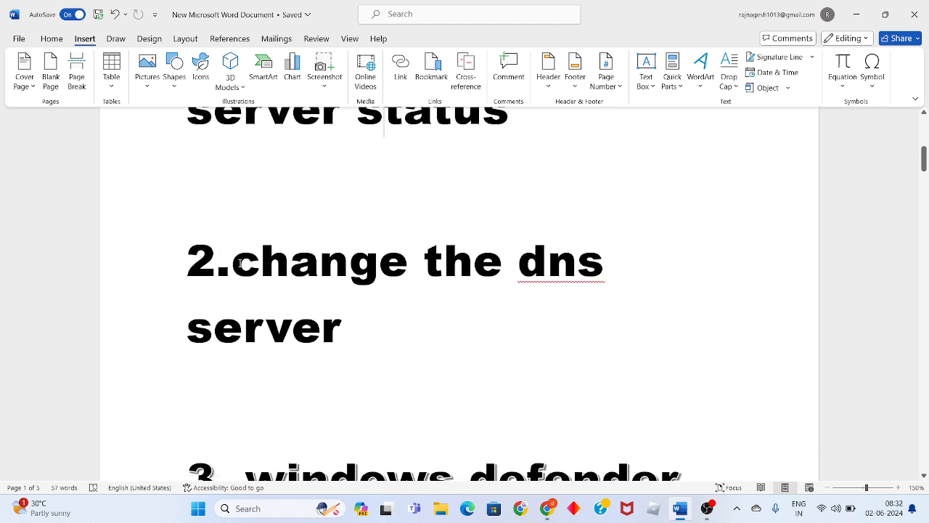
pyautogui.moveTo(239, 263); pyautogui.dragTo(355, 320)
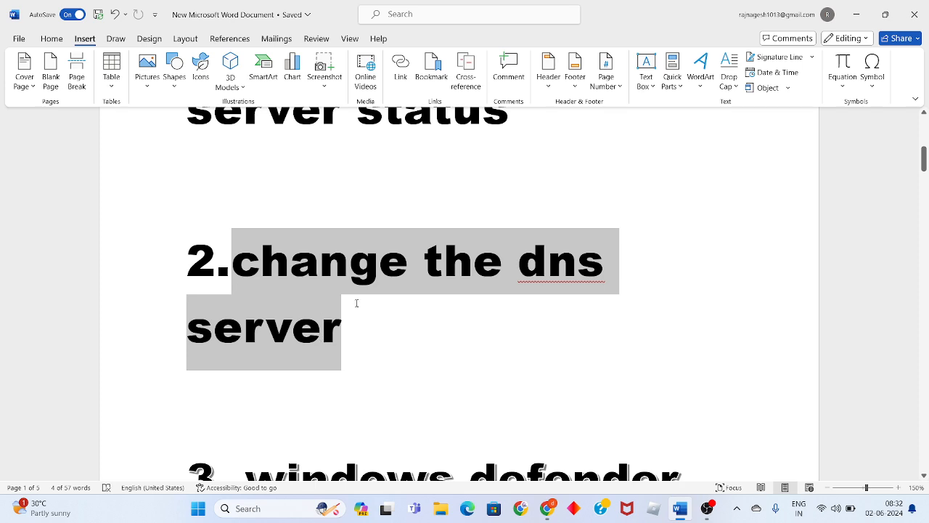
pyautogui.click(857, 15)
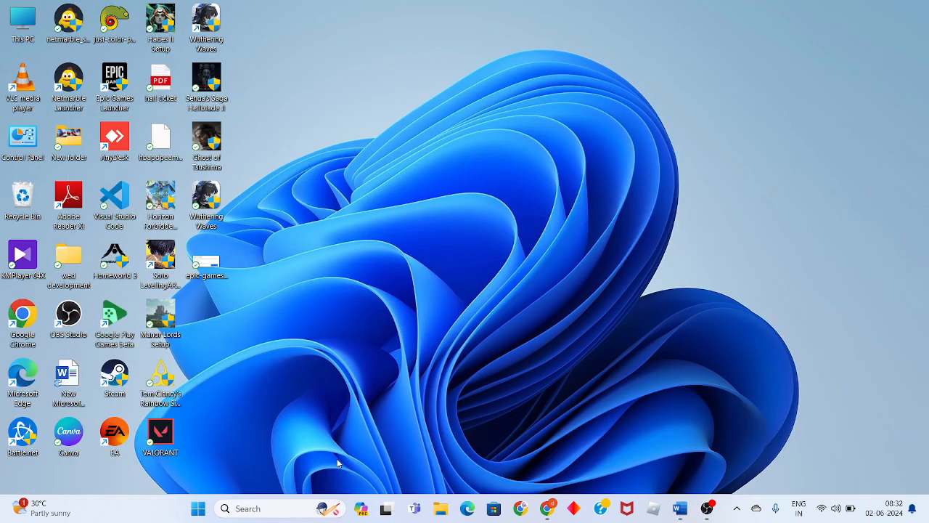
# Open Control Panel and go to the Network and Sharing Center under Network and Internet.
pyautogui.click(280, 509)
pyautogui.write('c')
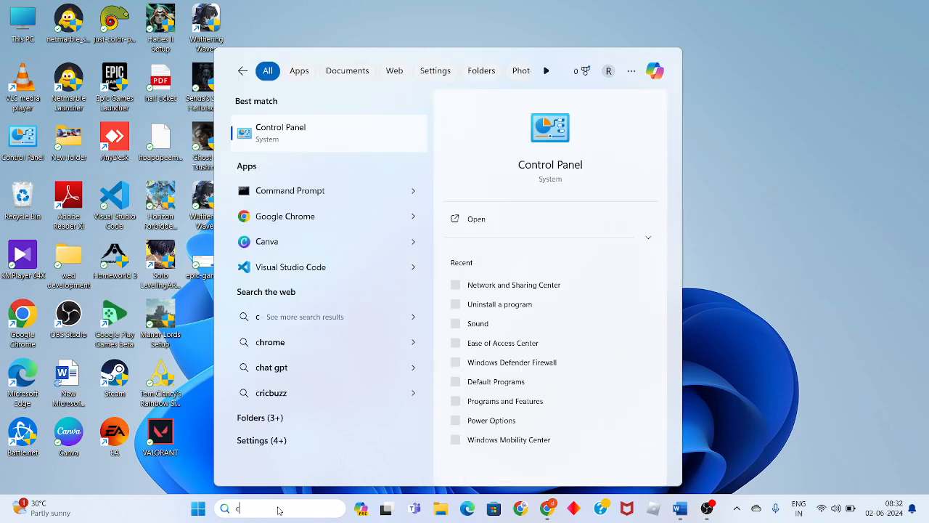
pyautogui.click(535, 219)
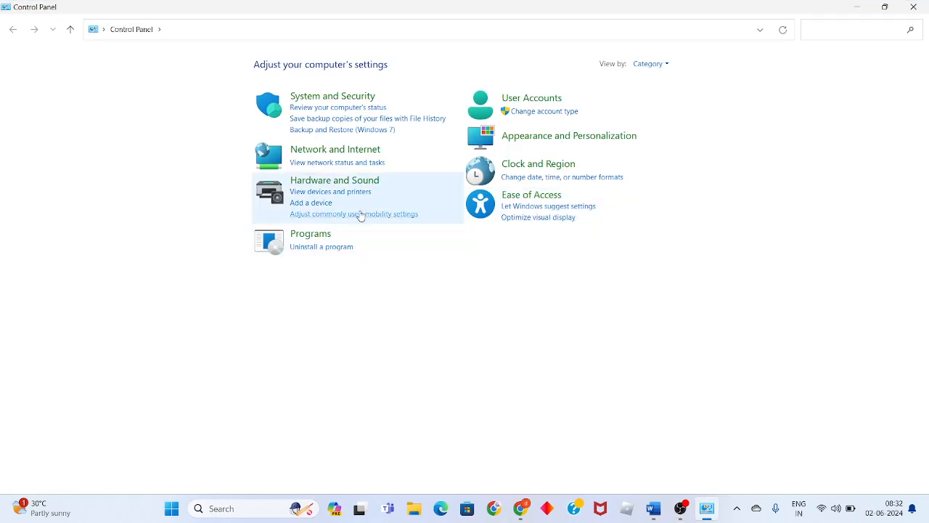
pyautogui.click(338, 151)
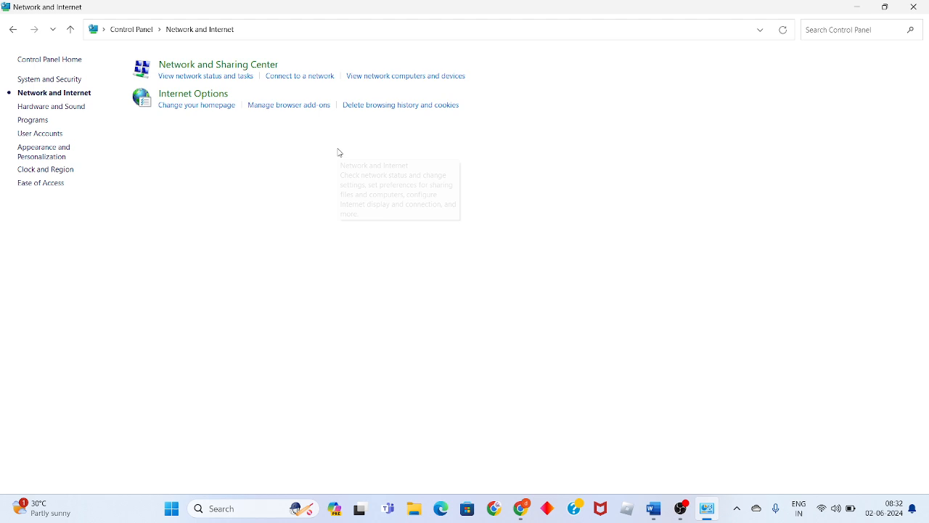
pyautogui.click(274, 67)
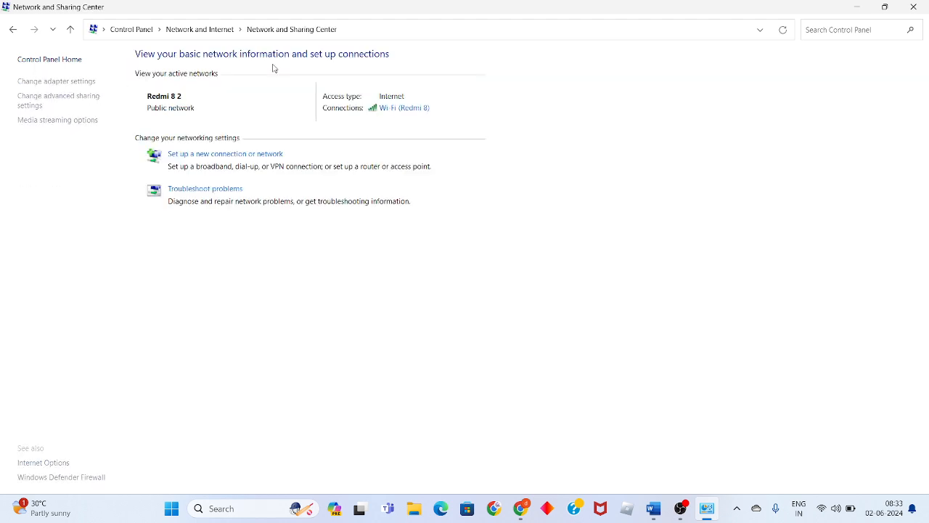
# Open the Internet Protocol Version 4 (TCP/IPv4) properties of the active Wi-Fi connection.
pyautogui.click(409, 109)
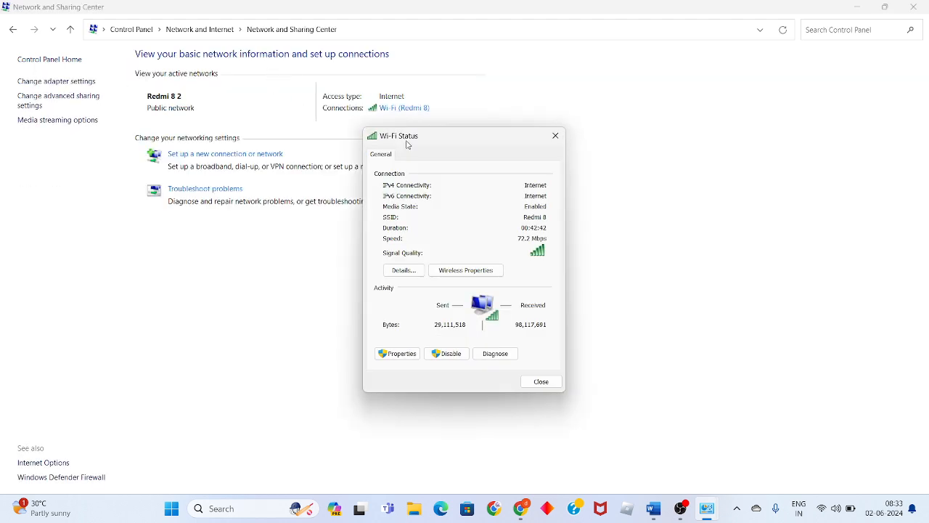
pyautogui.click(408, 355)
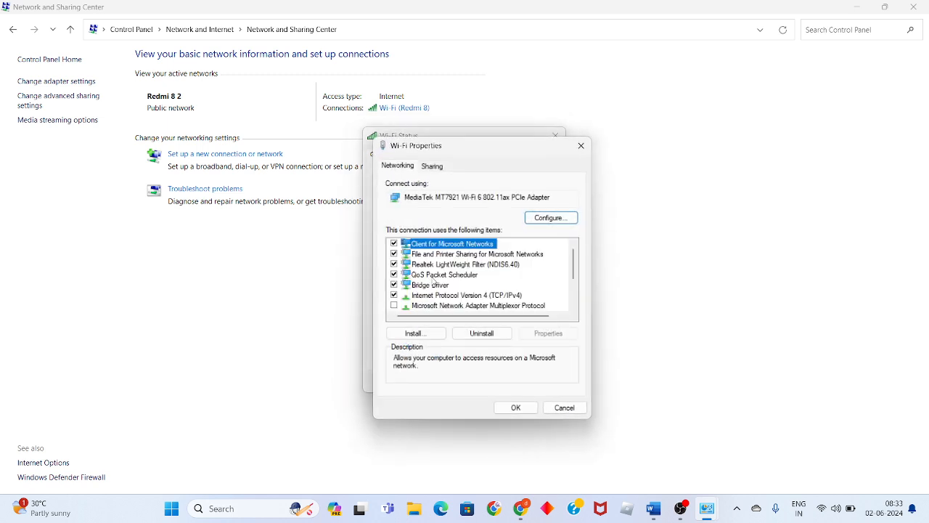
pyautogui.click(442, 296)
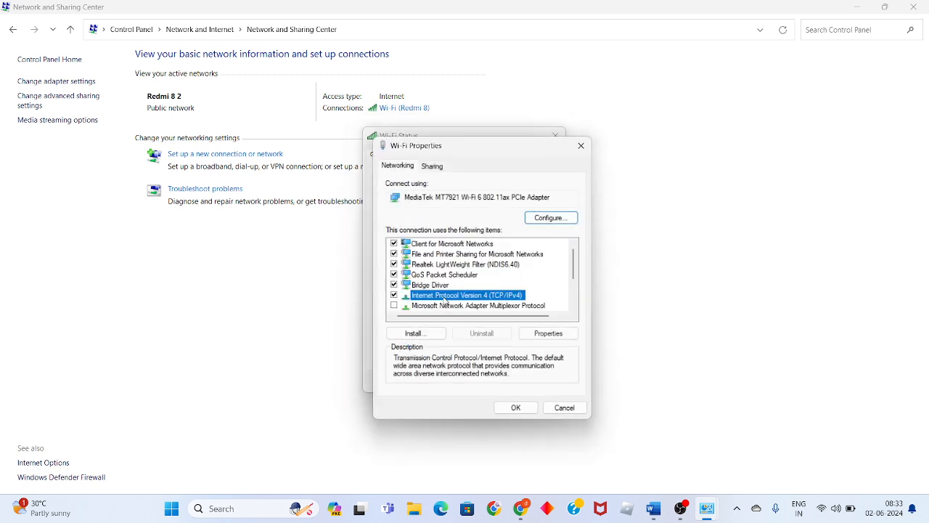
pyautogui.click(554, 333)
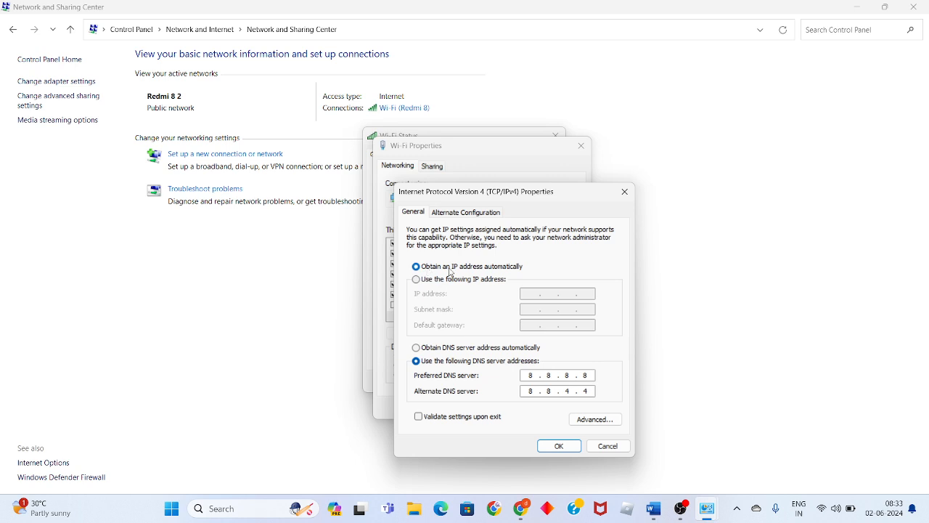
# Set the preferred DNS server to 8.8.8.8 and the alternate to 8.8.4.4, apply the settings and close the network windows.
pyautogui.click(447, 348)
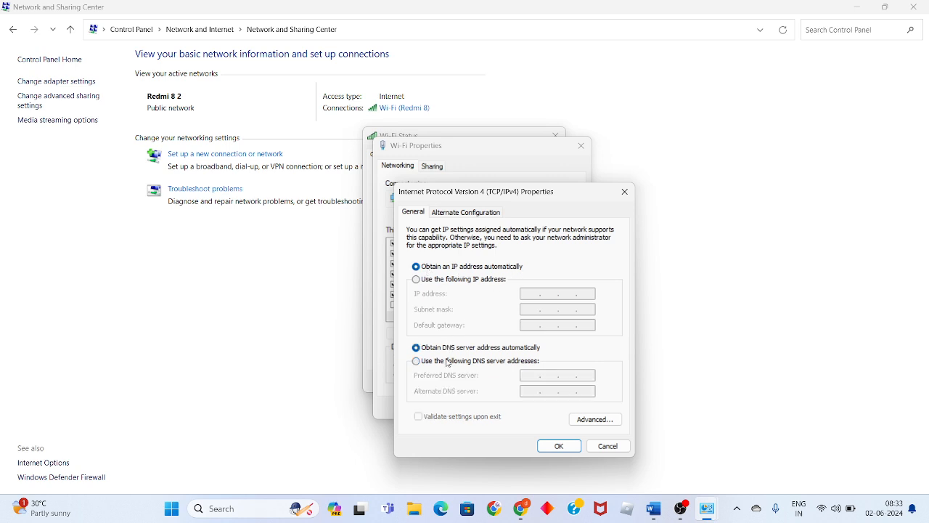
pyautogui.click(449, 361)
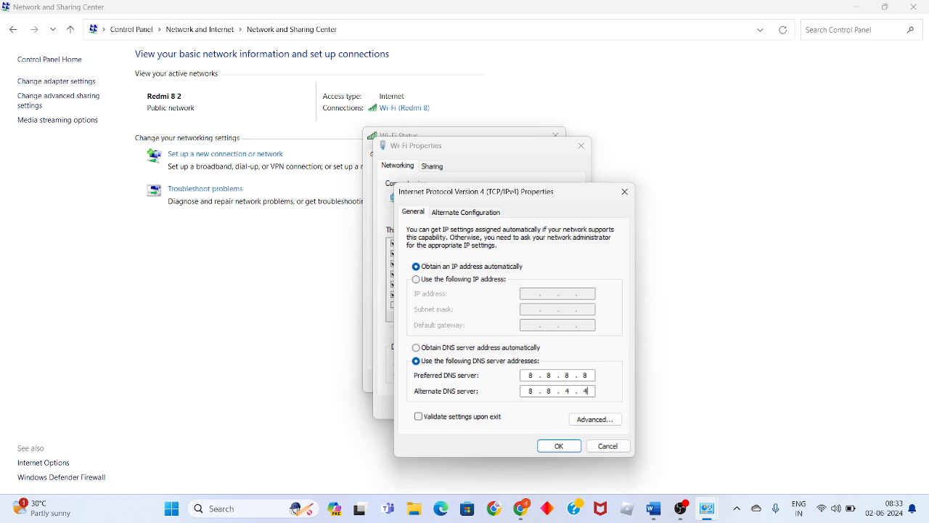
pyautogui.click(567, 450)
pyautogui.click(528, 411)
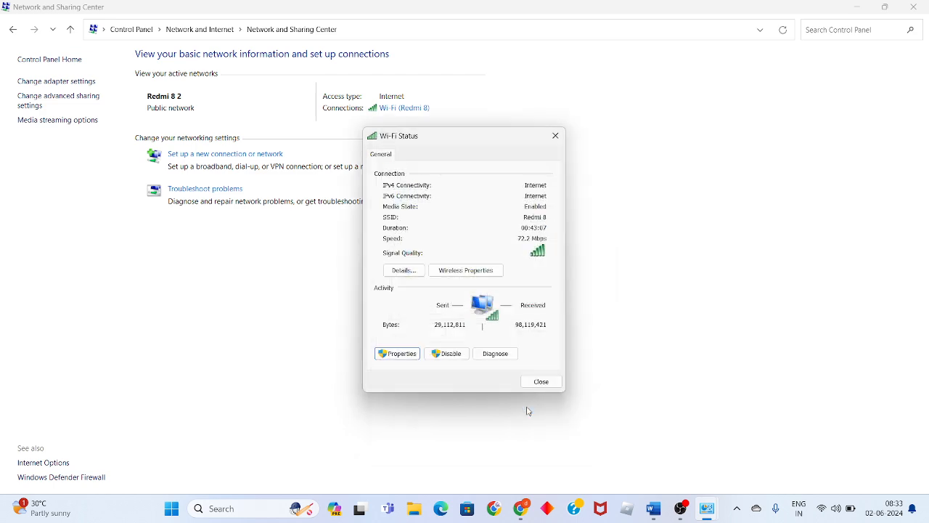
pyautogui.click(535, 383)
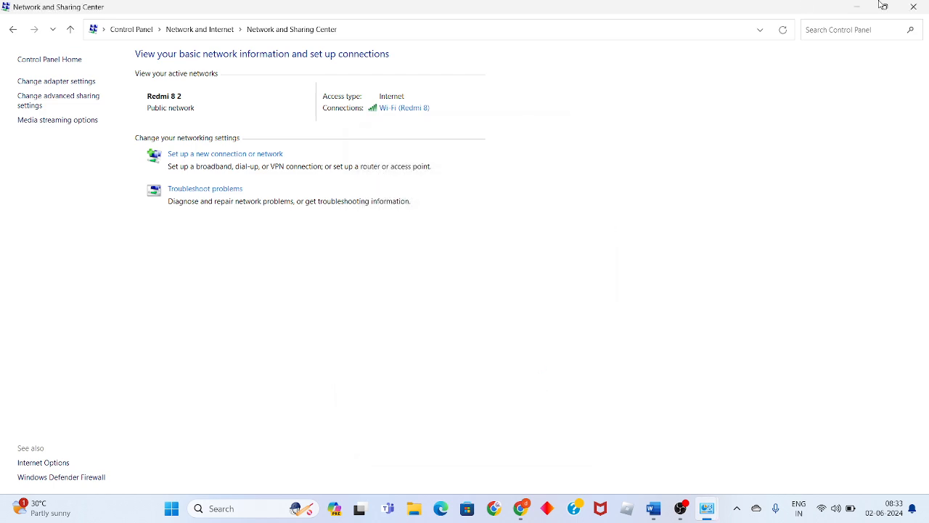
pyautogui.click(914, 6)
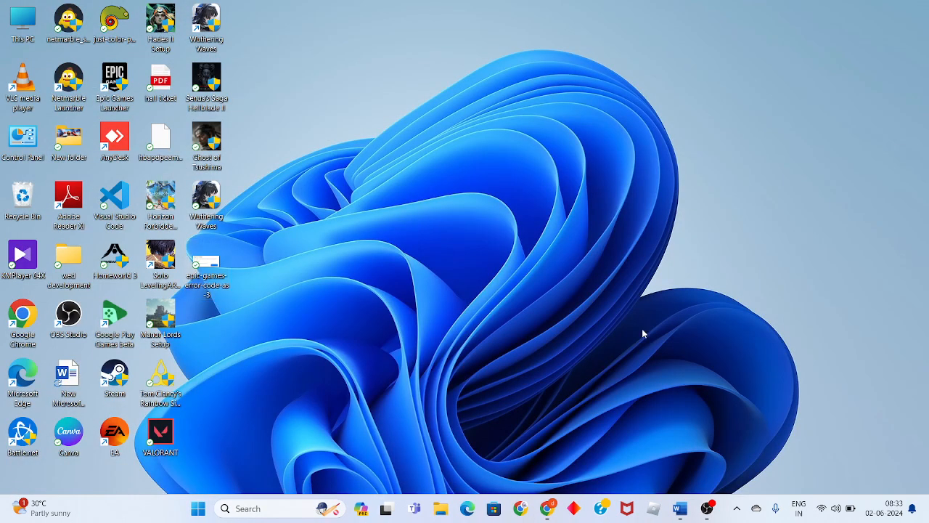
# Return to the Word document, highlight the third fix, "windows defender firewall", and minimize Word.
pyautogui.click(680, 508)
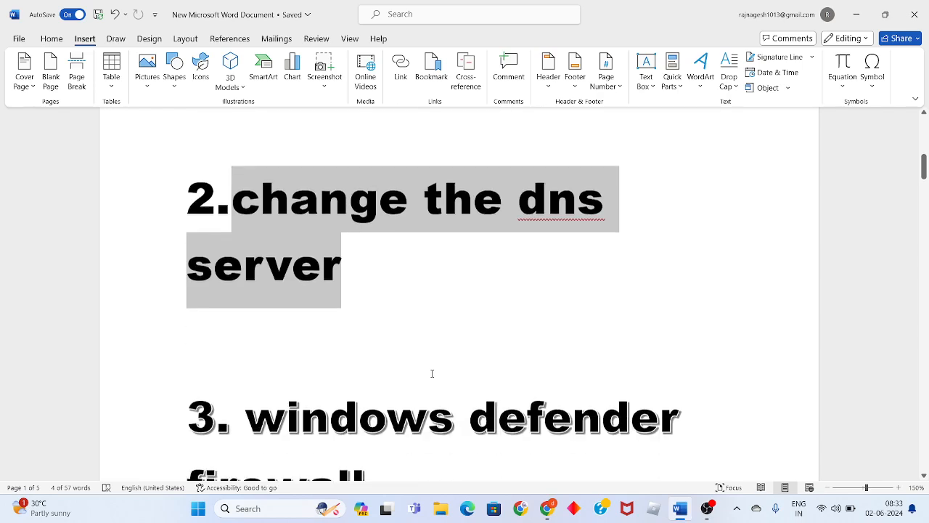
pyautogui.scroll(-3, 432, 374)
pyautogui.moveTo(246, 237); pyautogui.dragTo(388, 300)
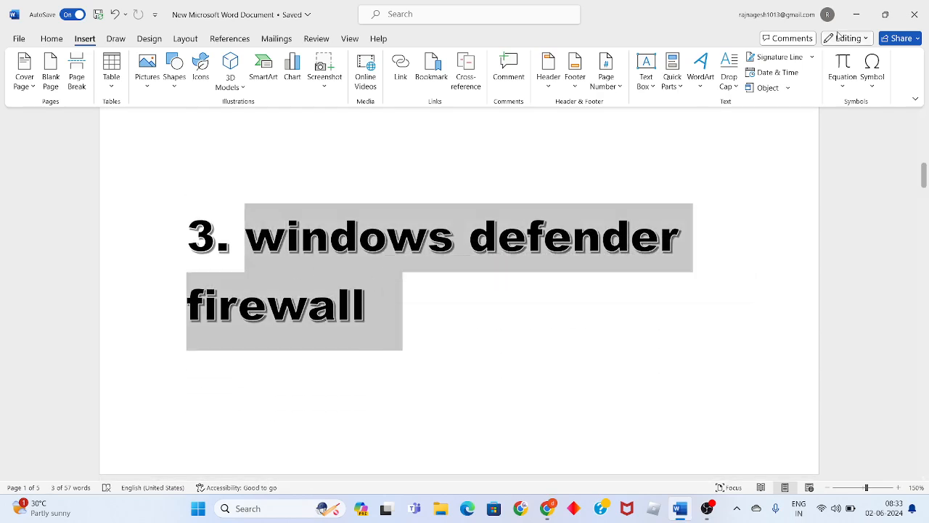
pyautogui.click(857, 15)
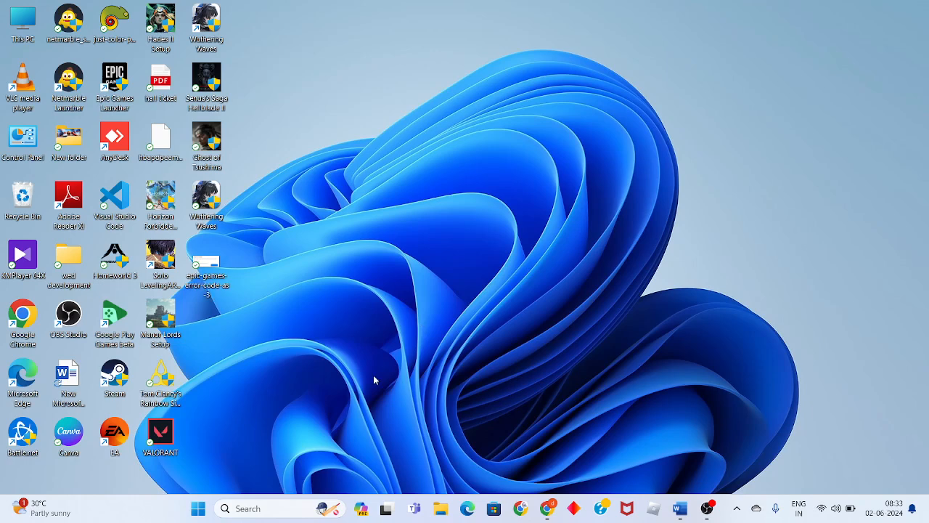
# Open Control Panel and go to Windows Defender Firewall under System and Security.
pyautogui.click(277, 501)
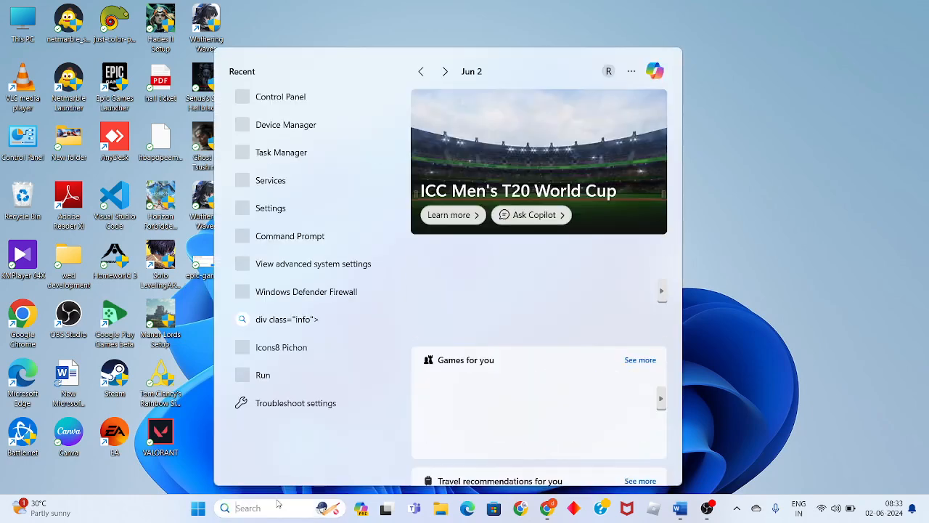
pyautogui.write('co')
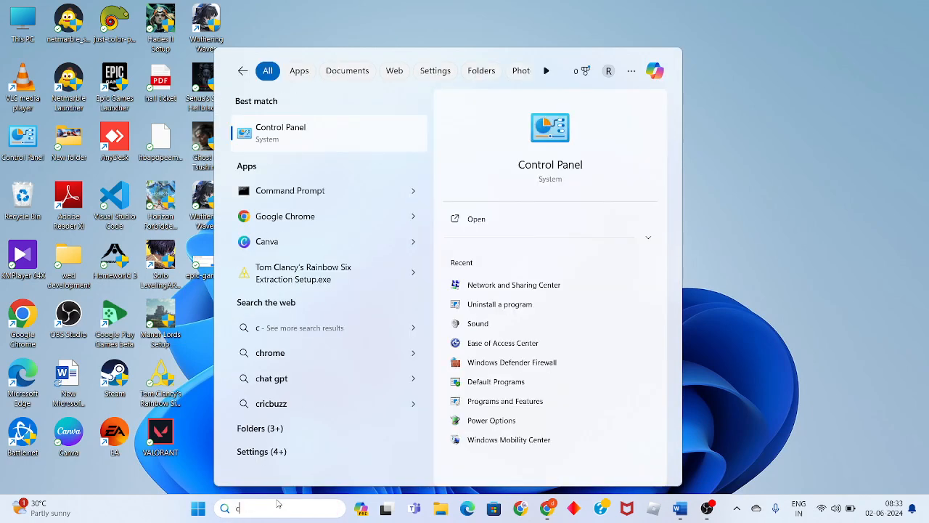
pyautogui.click(528, 223)
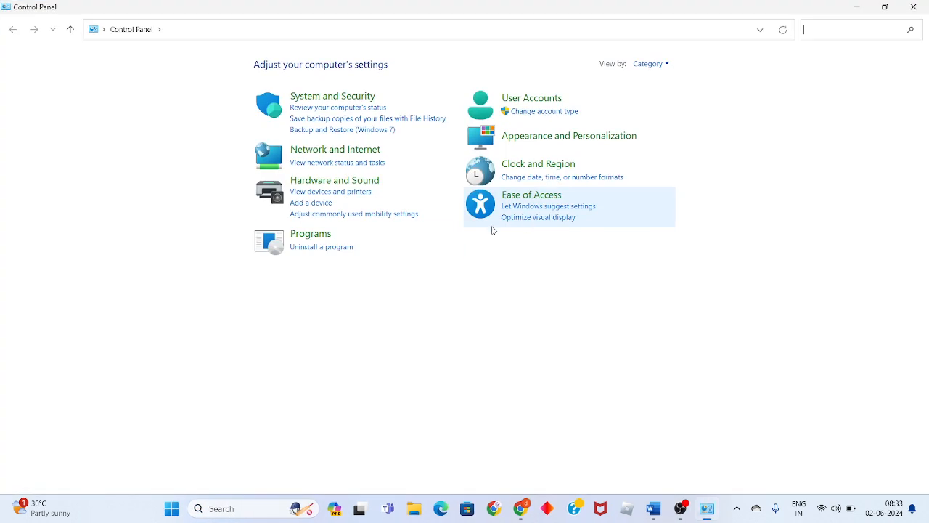
pyautogui.click(343, 99)
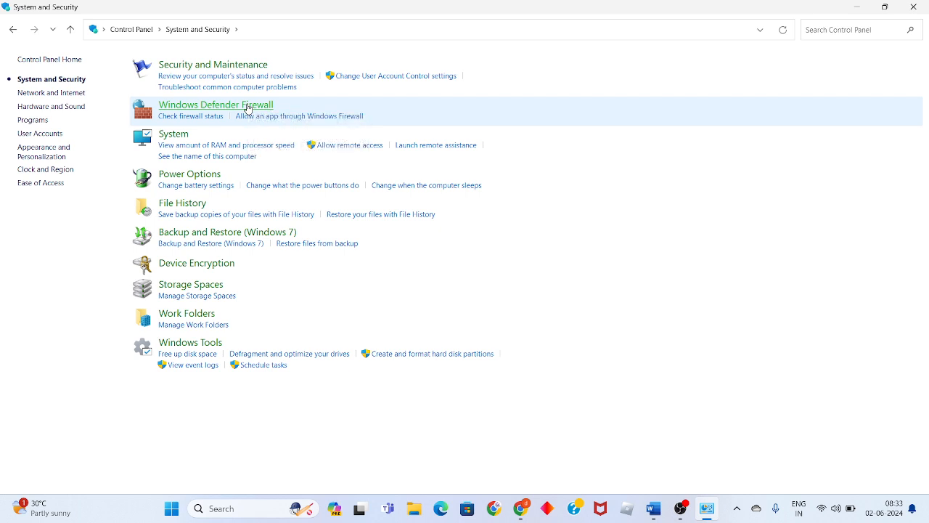
pyautogui.click(248, 108)
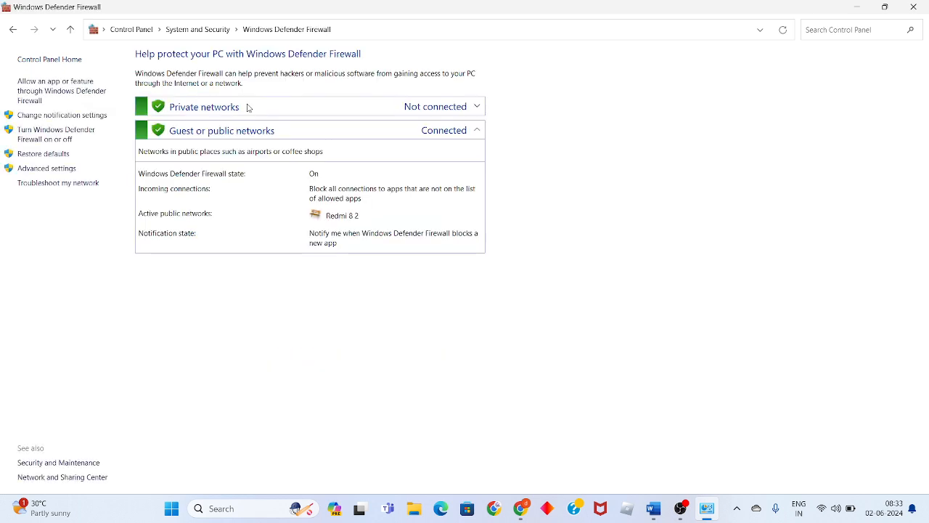
# Open the list of apps allowed through the firewall, enable changing its settings, and look through the entries starting with E.
pyautogui.click(49, 89)
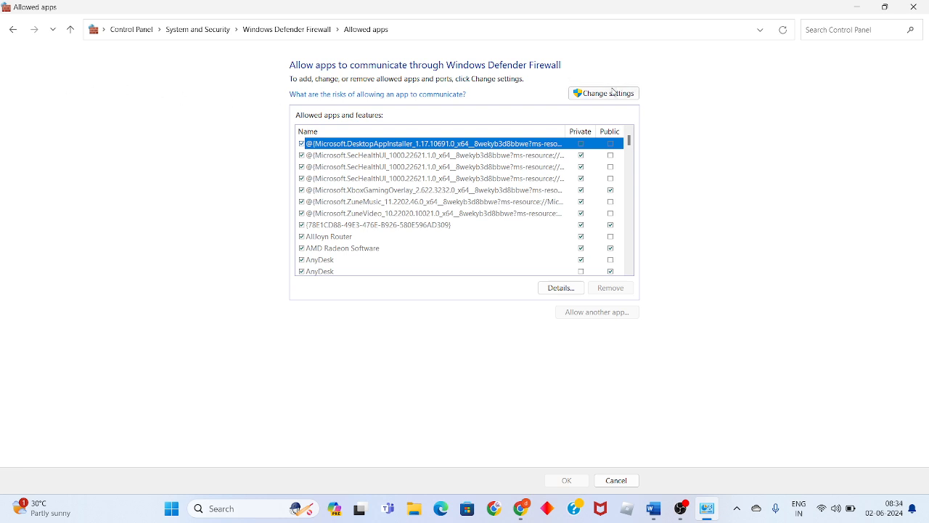
pyautogui.click(607, 94)
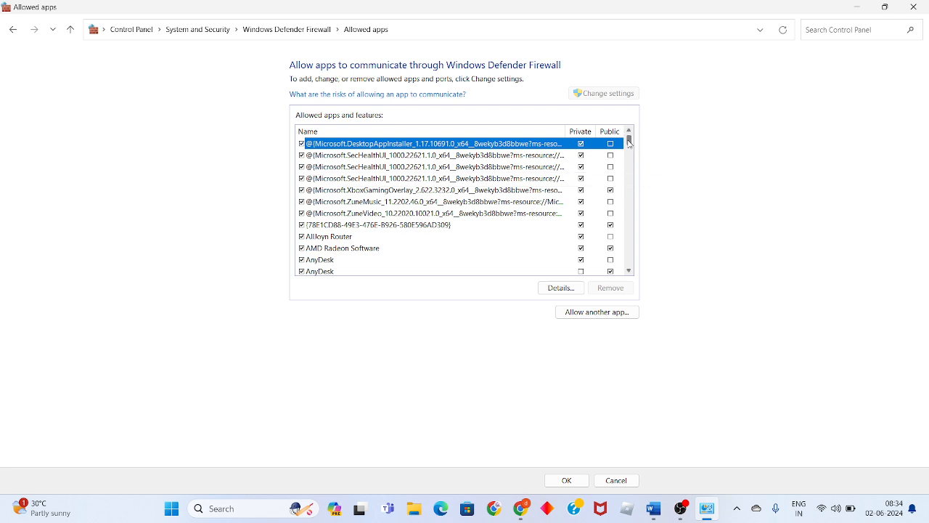
pyautogui.moveTo(628, 142); pyautogui.dragTo(629, 170)
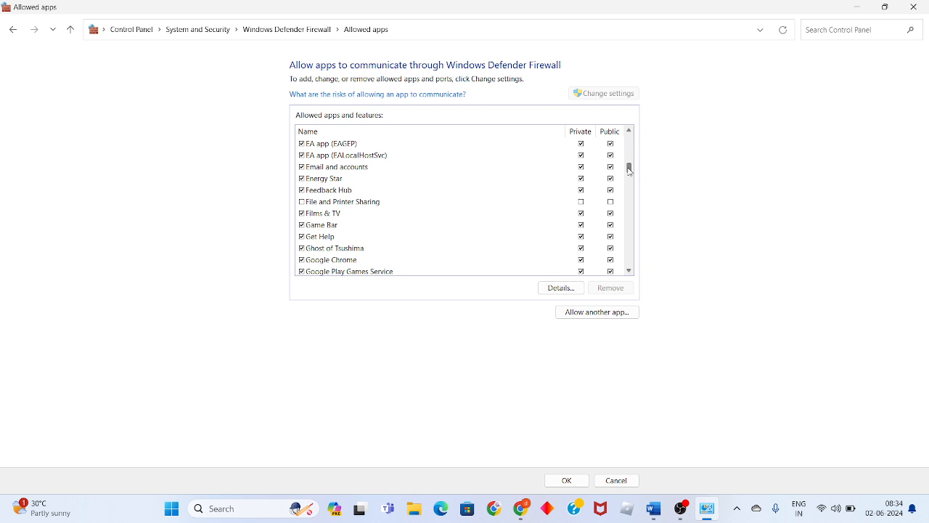
pyautogui.moveTo(629, 170)
pyautogui.mouseDown()
pyautogui.moveTo(630, 158)
pyautogui.moveTo(632, 167)
pyautogui.mouseUp()
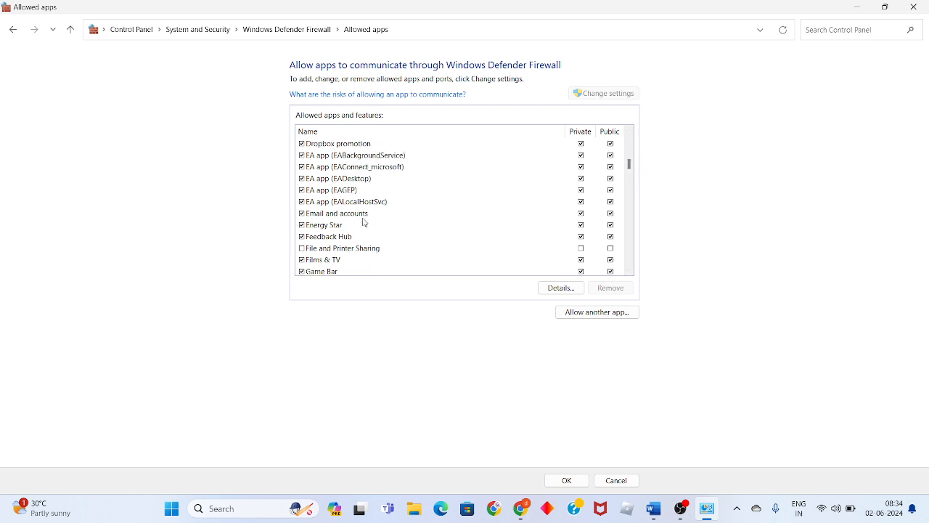
pyautogui.click(586, 314)
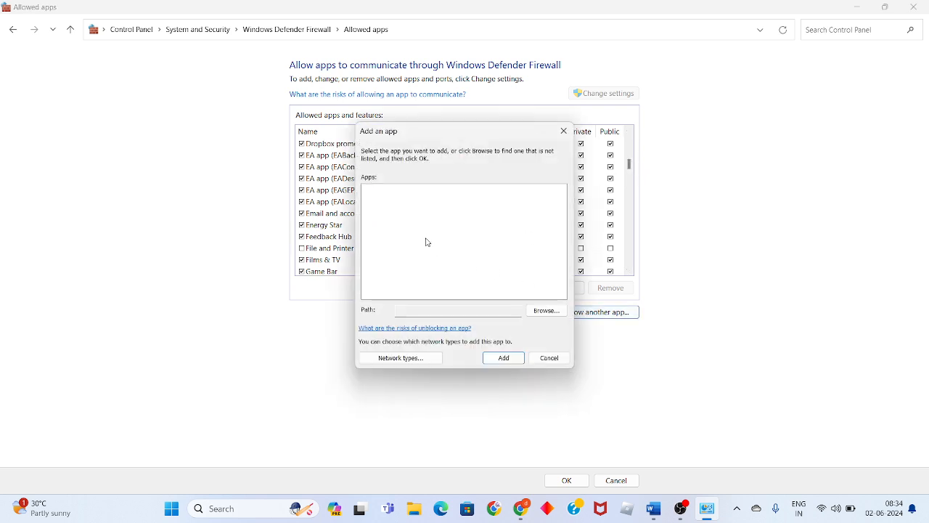
pyautogui.click(554, 311)
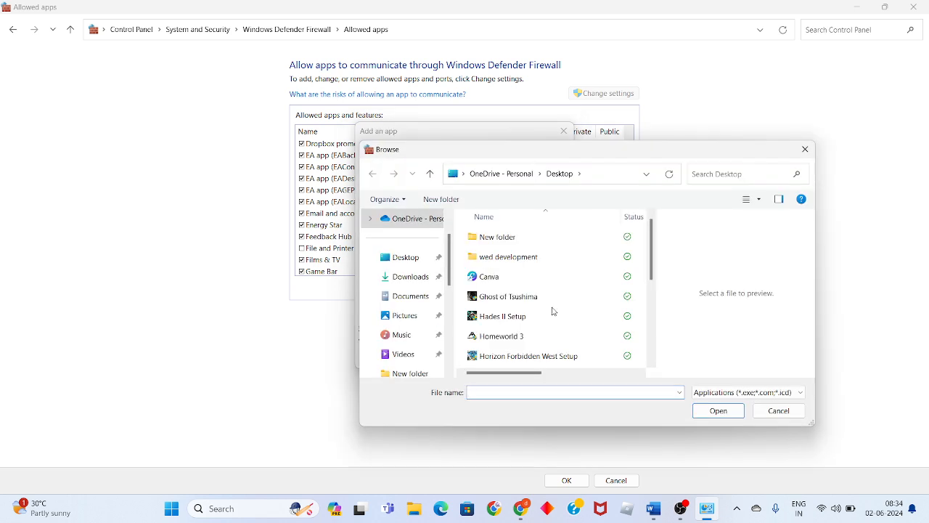
pyautogui.click(409, 258)
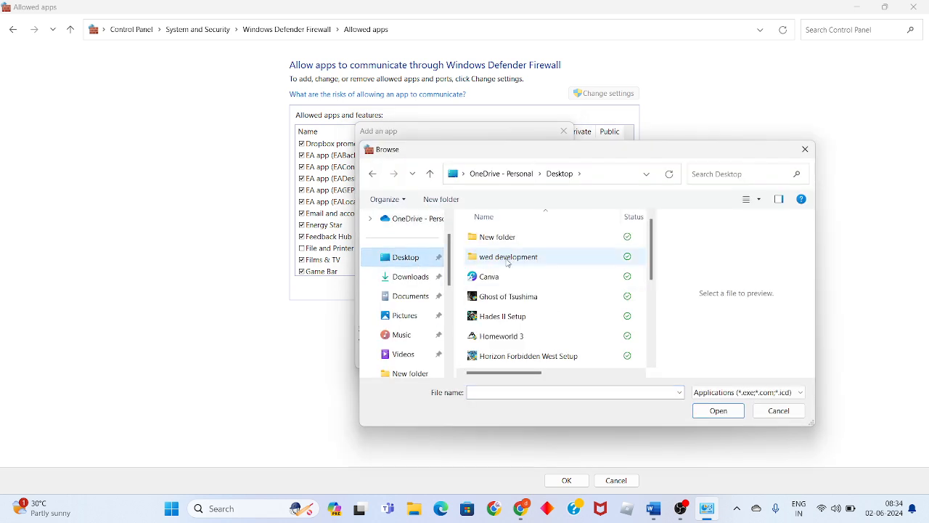
pyautogui.scroll(-3, 534, 283)
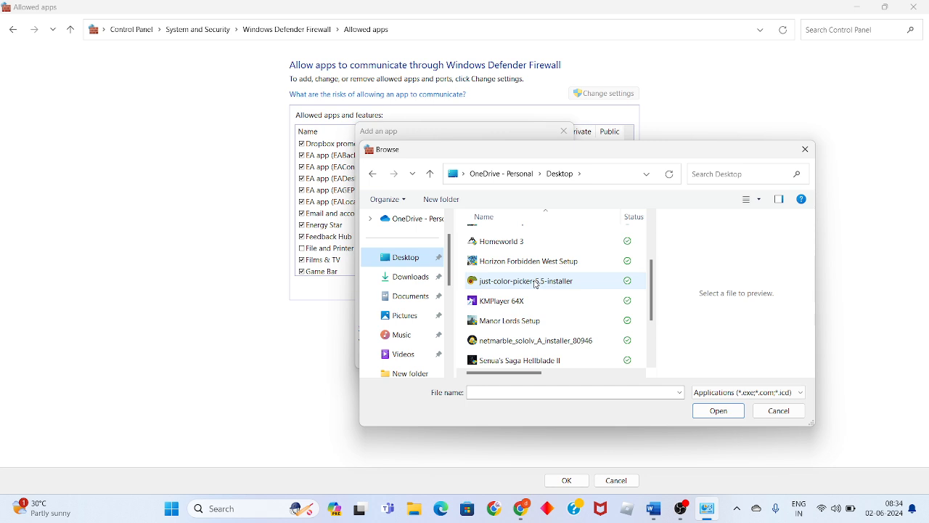
pyautogui.scroll(-2, 533, 294)
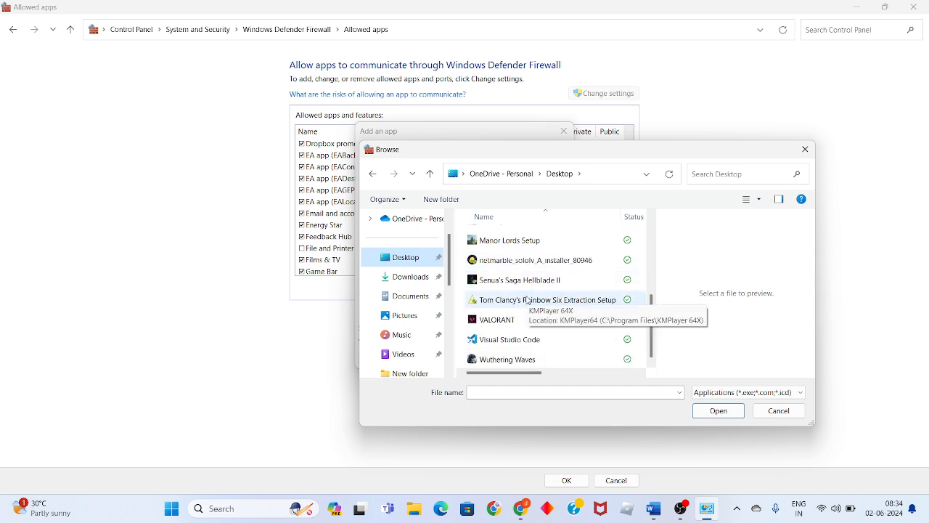
pyautogui.click(805, 149)
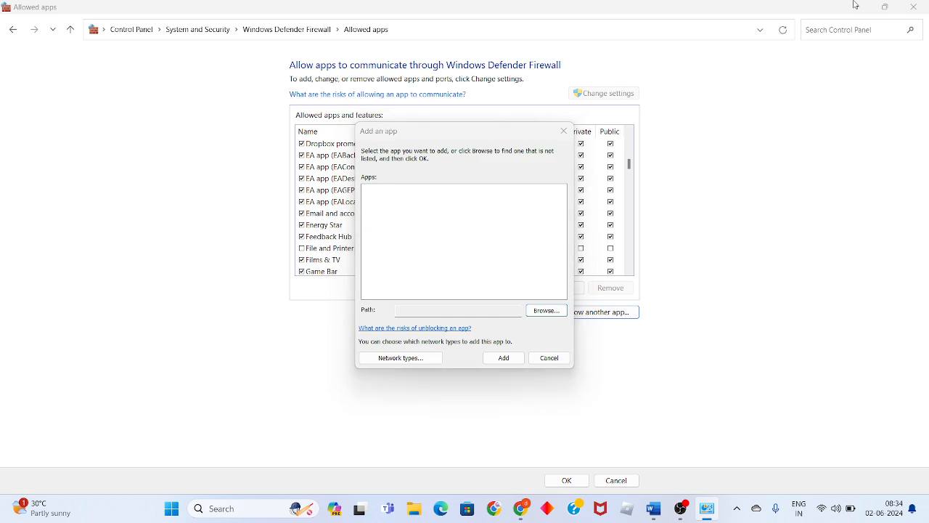
pyautogui.click(565, 130)
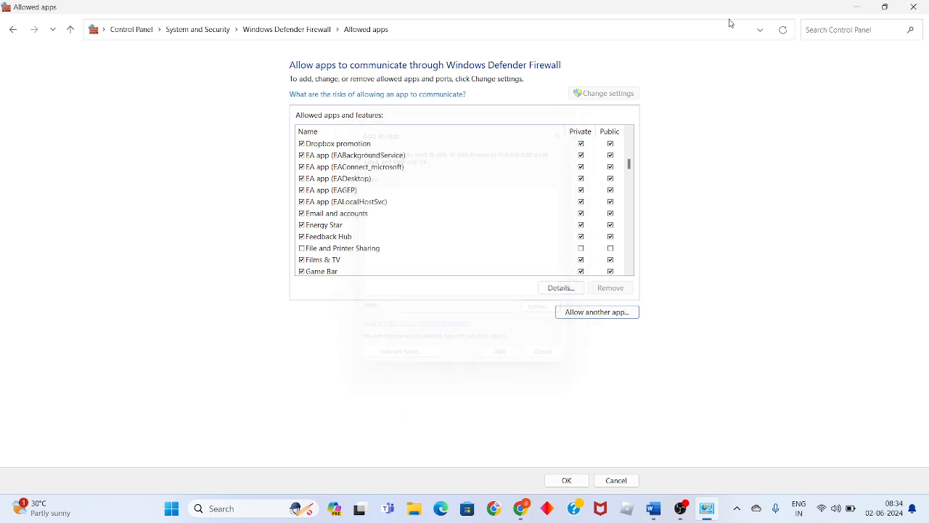
# Open the file location of the Epic Games Launcher desktop shortcut and bring the allowed apps window back at reduced size over it.
pyautogui.click(858, 6)
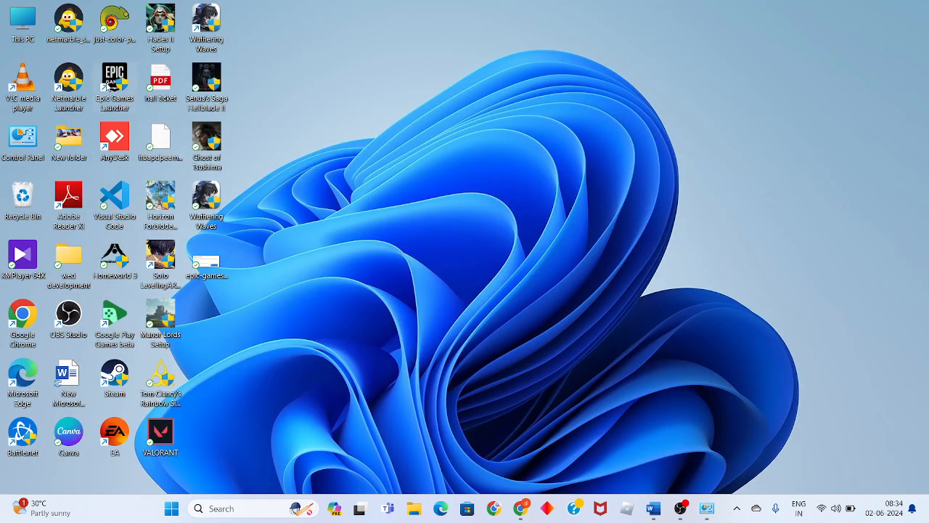
pyautogui.rightClick(107, 85)
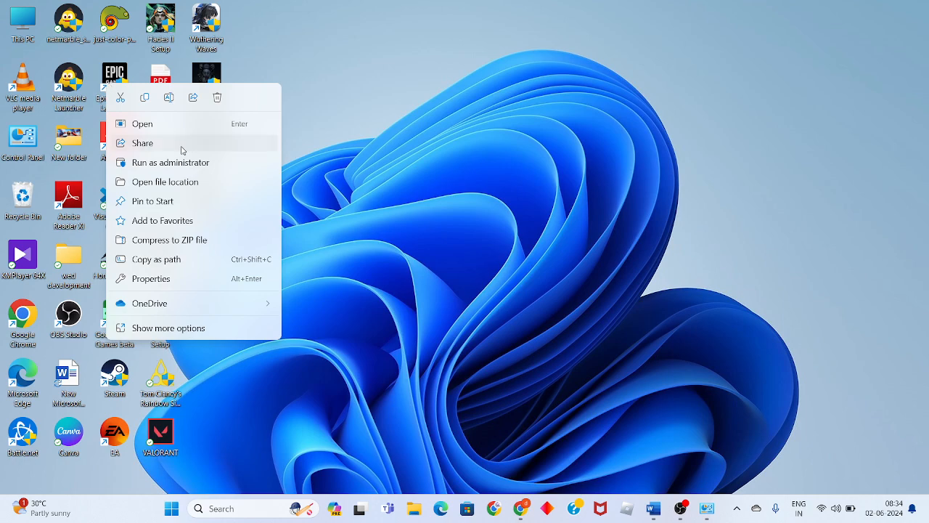
pyautogui.click(181, 183)
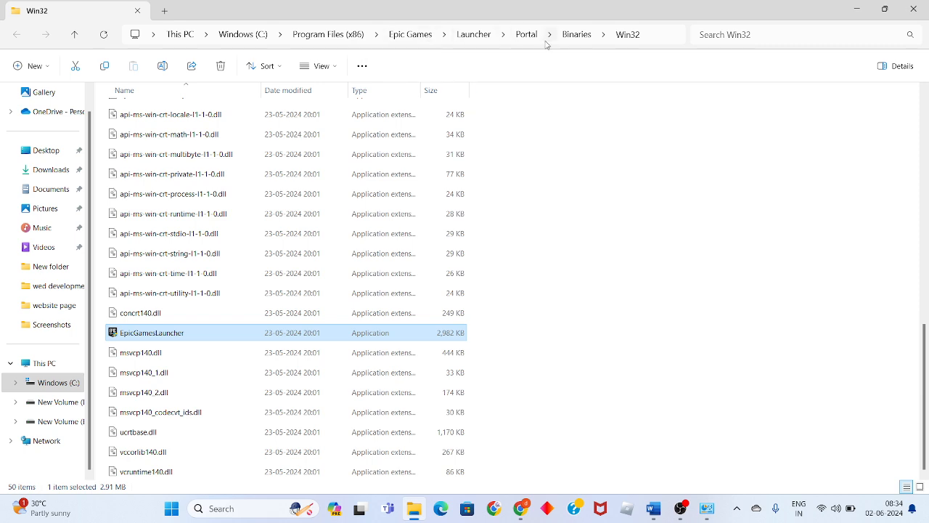
pyautogui.click(707, 508)
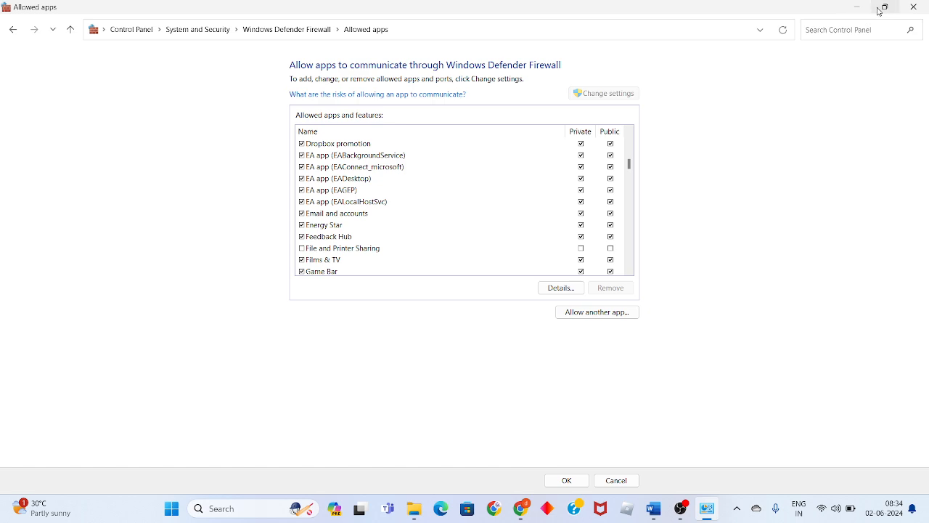
pyautogui.click(886, 6)
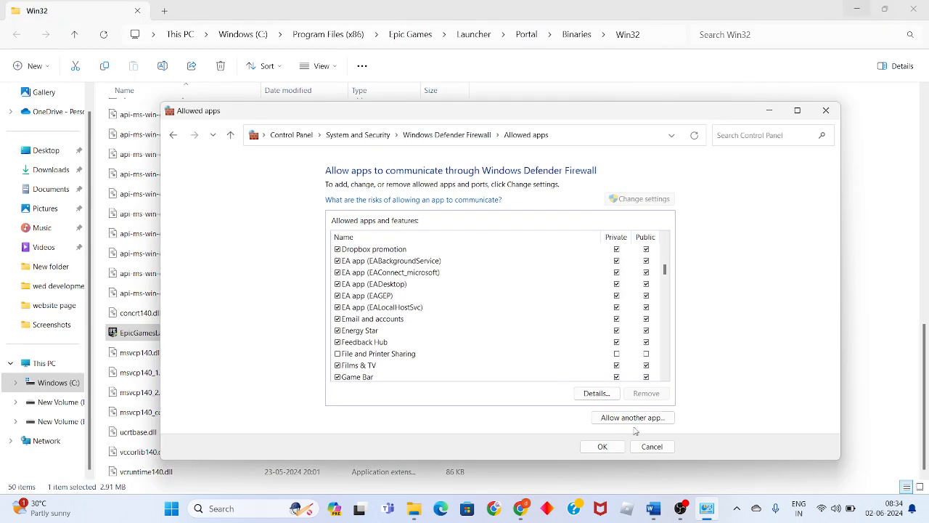
# Start allowing another app through the firewall and browse to the Epic Games folder in Program Files (x86) on drive C.
pyautogui.click(645, 419)
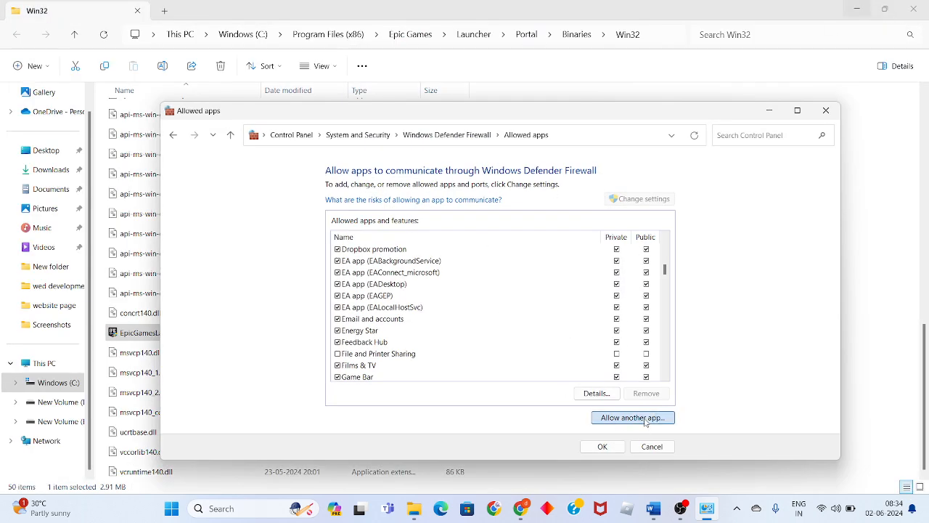
pyautogui.click(582, 346)
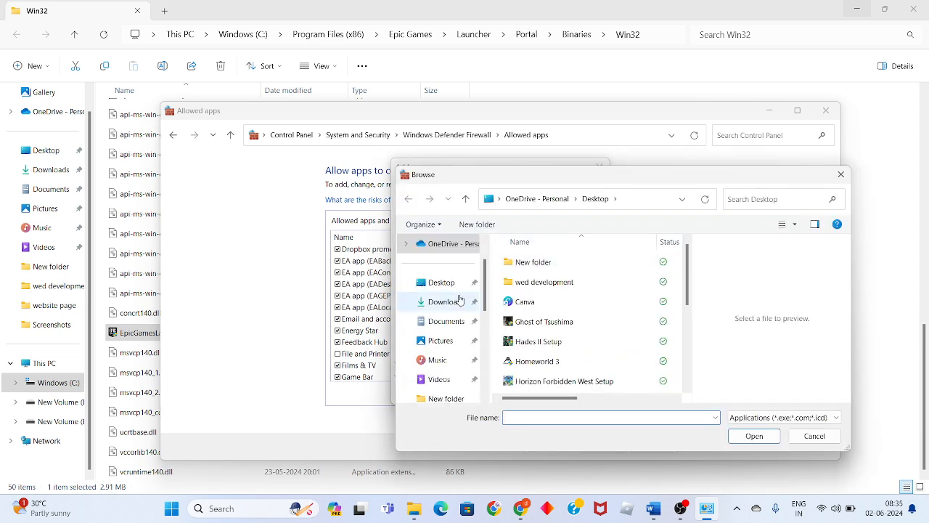
pyautogui.scroll(-2, 441, 384)
pyautogui.click(438, 397)
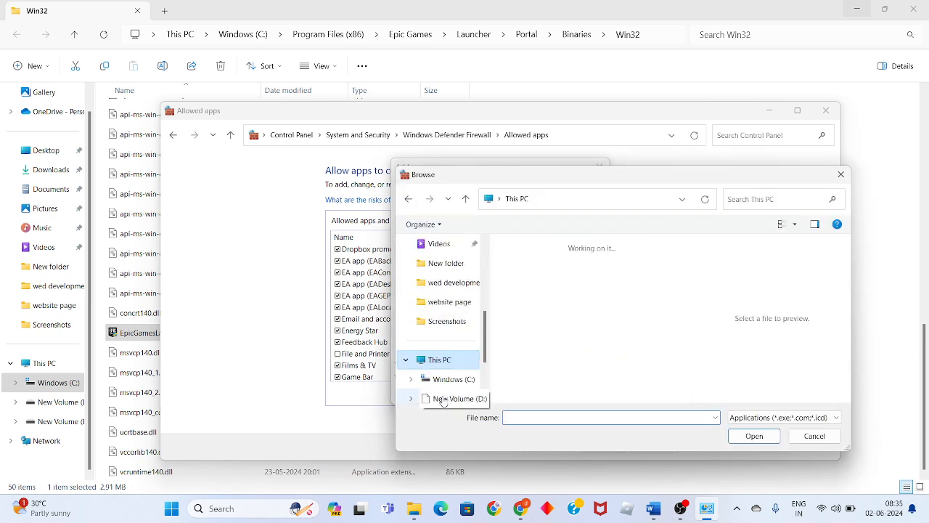
pyautogui.doubleClick(581, 280)
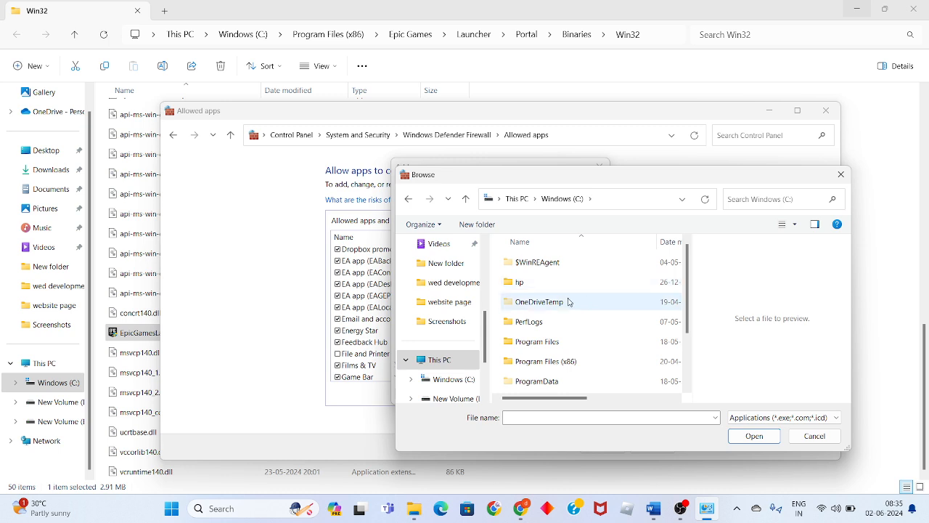
pyautogui.doubleClick(553, 361)
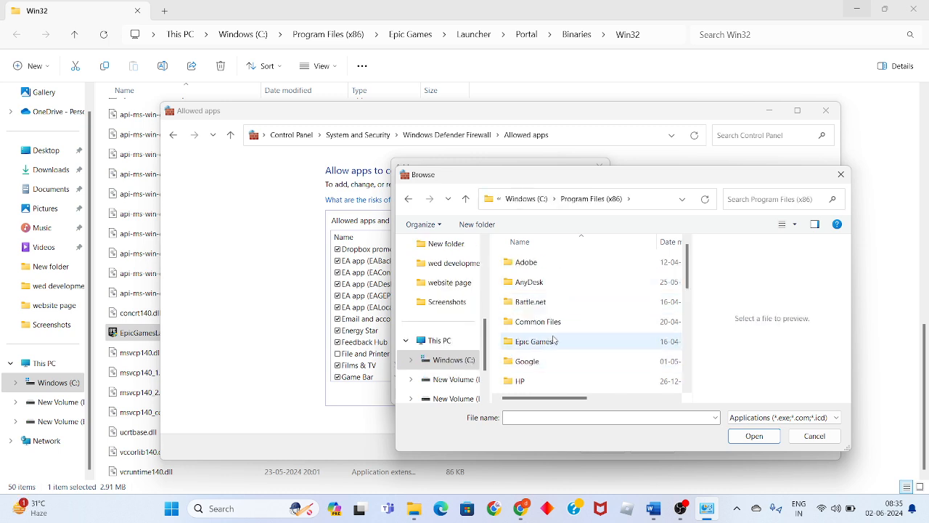
pyautogui.doubleClick(546, 344)
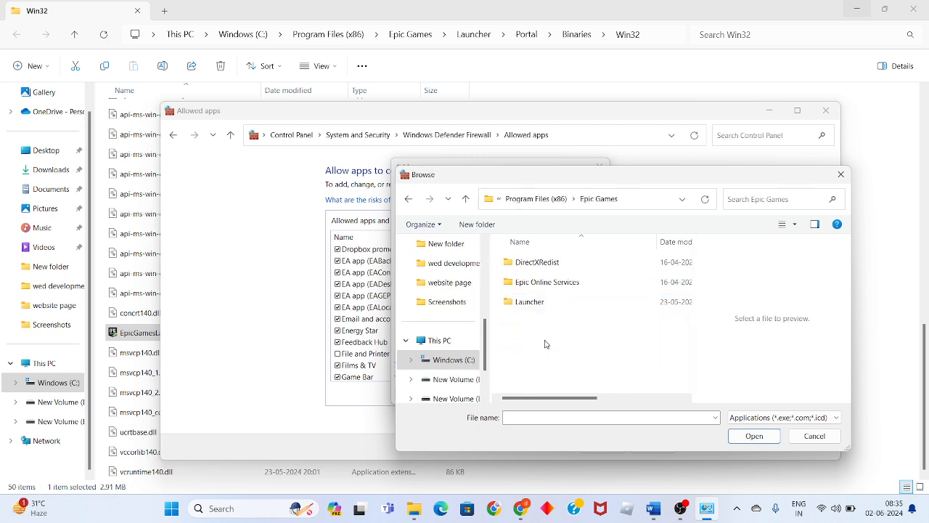
# Choose EpicGamesLauncher from Launcher > Portal > Binaries > Win32 and add it to the allowed apps.
pyautogui.doubleClick(543, 302)
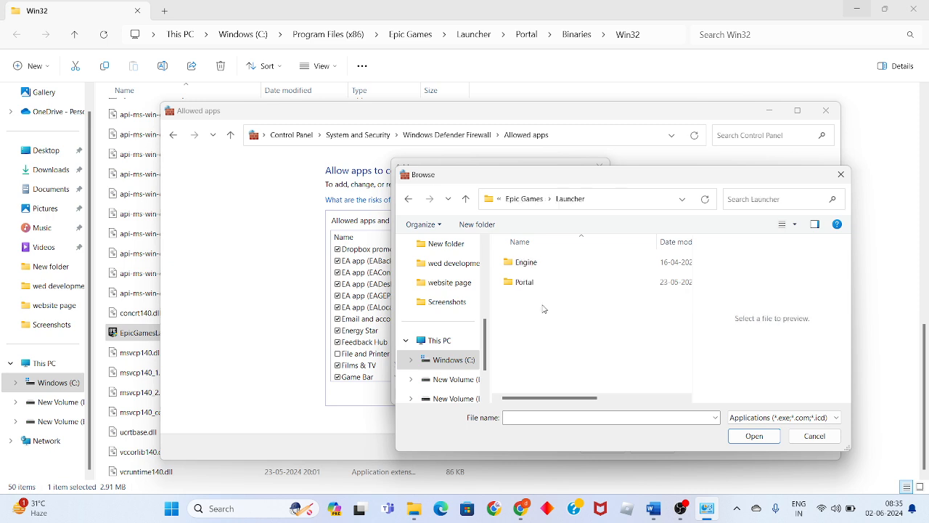
pyautogui.doubleClick(544, 286)
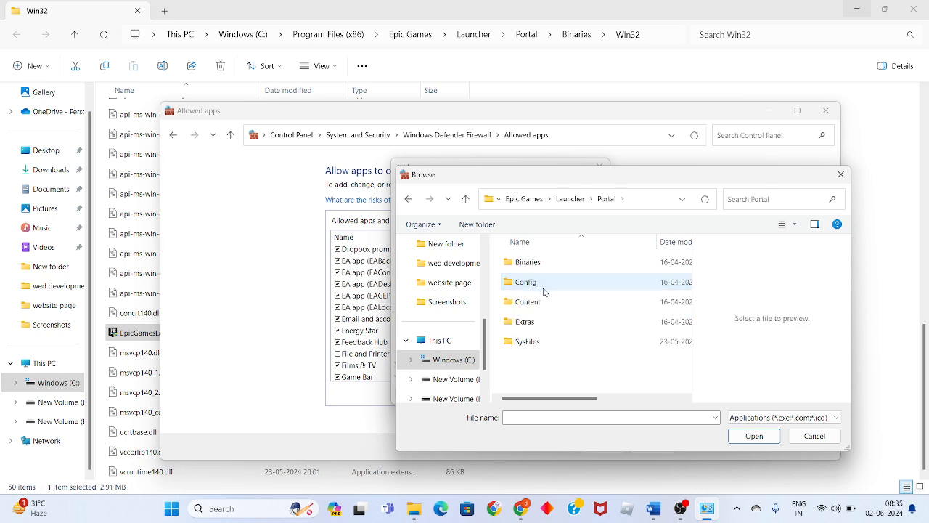
pyautogui.doubleClick(575, 263)
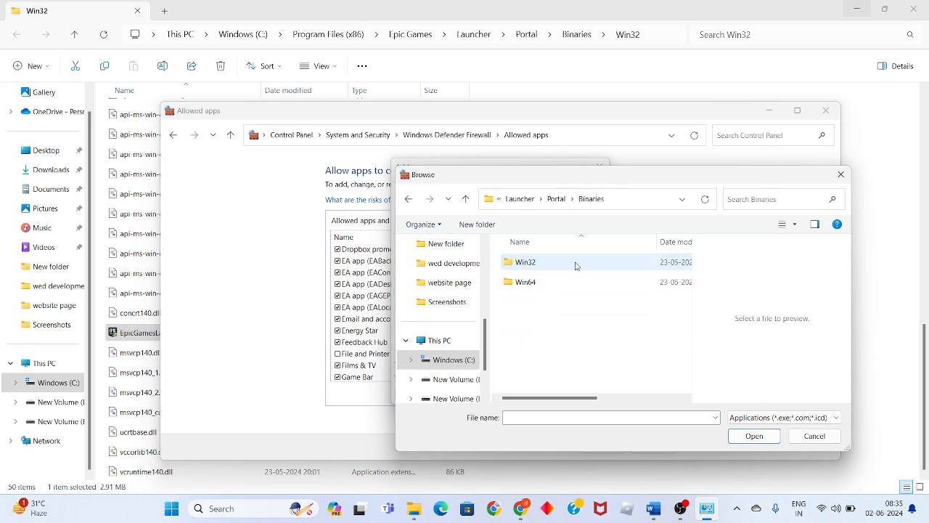
pyautogui.doubleClick(571, 269)
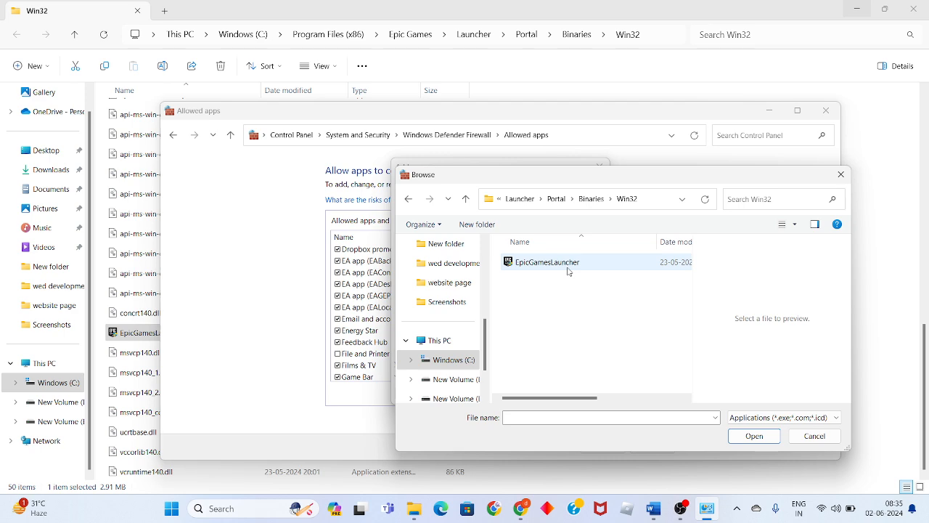
pyautogui.click(568, 270)
pyautogui.click(755, 435)
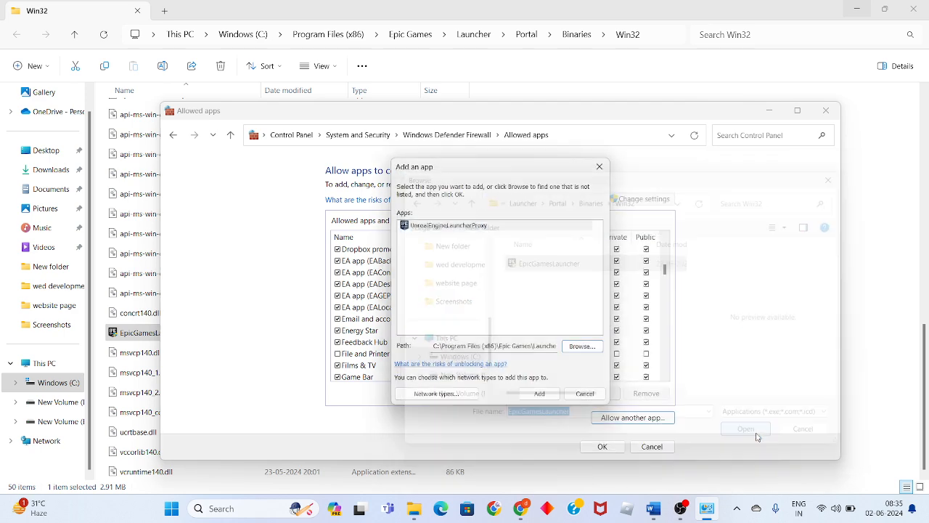
pyautogui.click(541, 394)
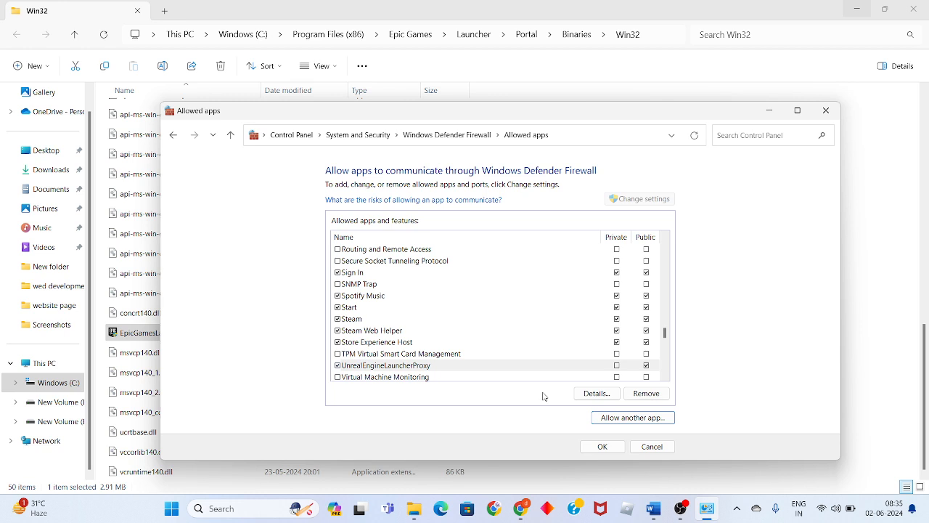
# Select the newly added launcher entry, save the allowed apps list, and close the firewall and File Explorer windows.
pyautogui.click(496, 320)
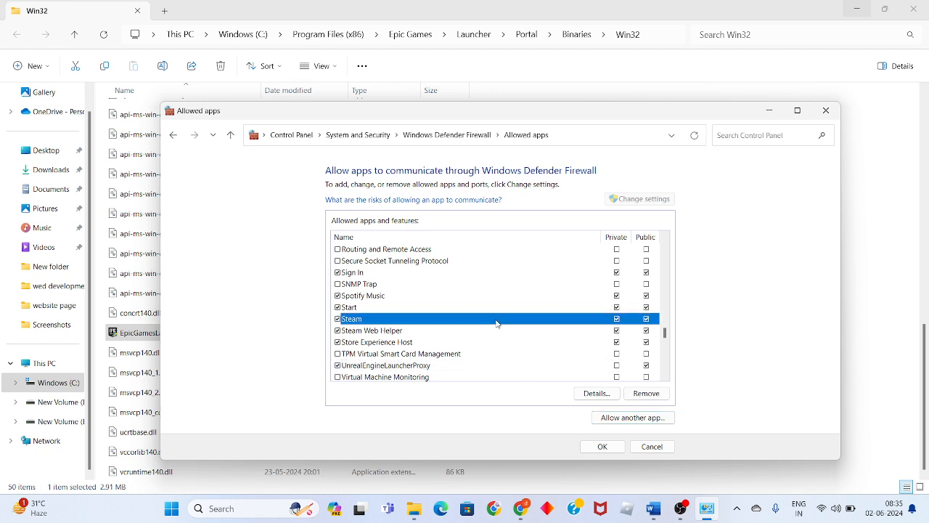
pyautogui.click(402, 367)
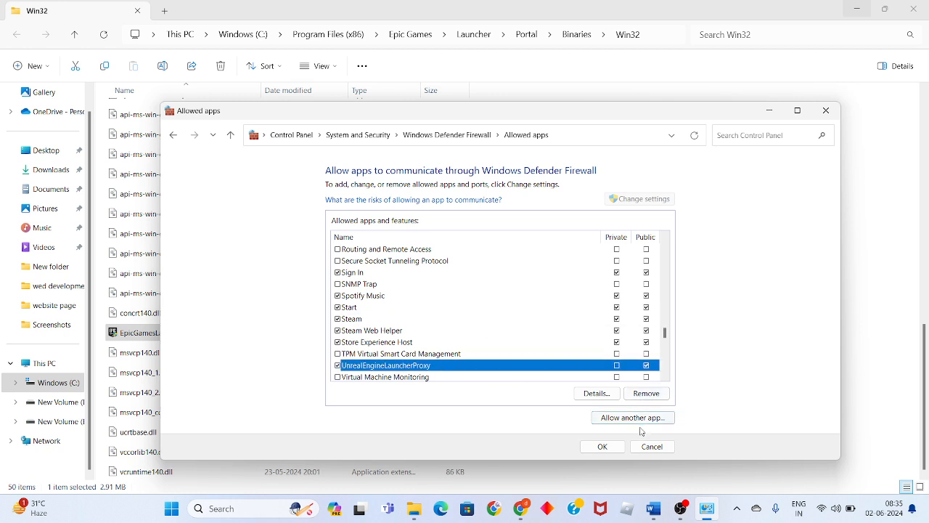
pyautogui.click(615, 445)
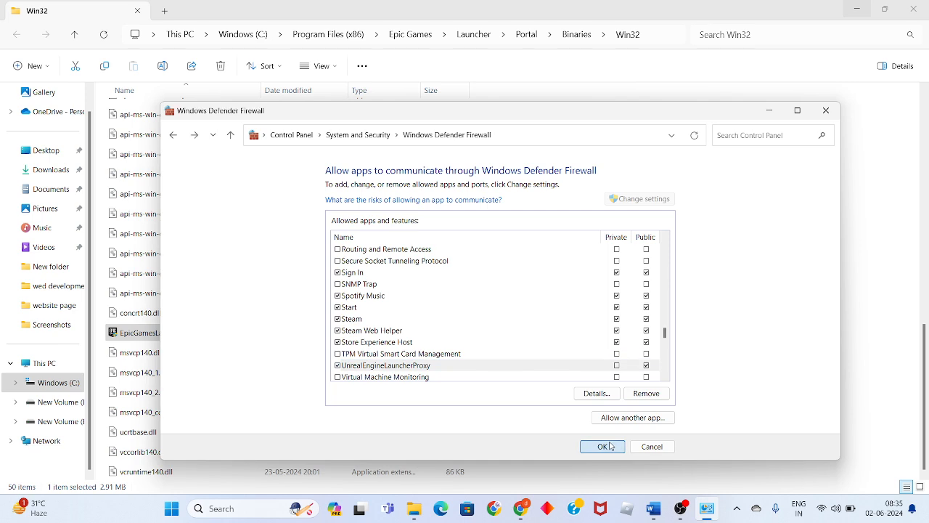
pyautogui.click(827, 110)
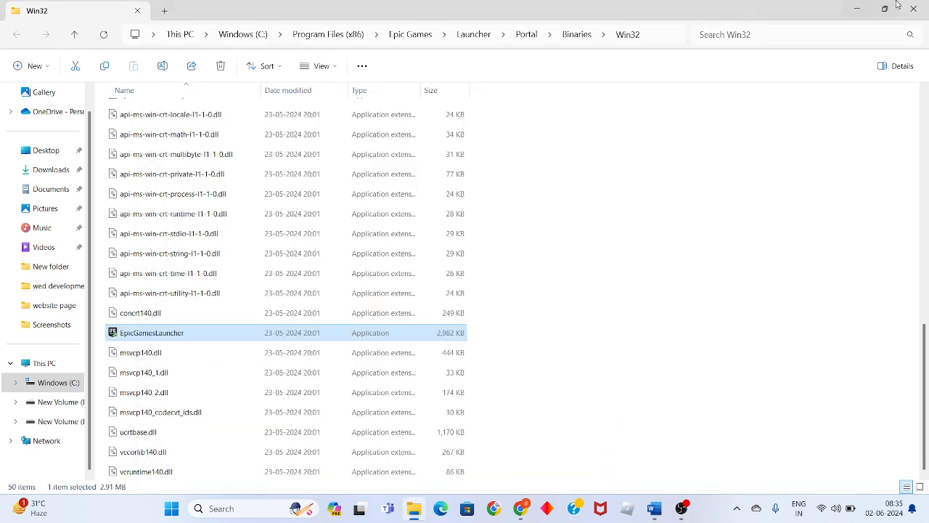
pyautogui.click(914, 9)
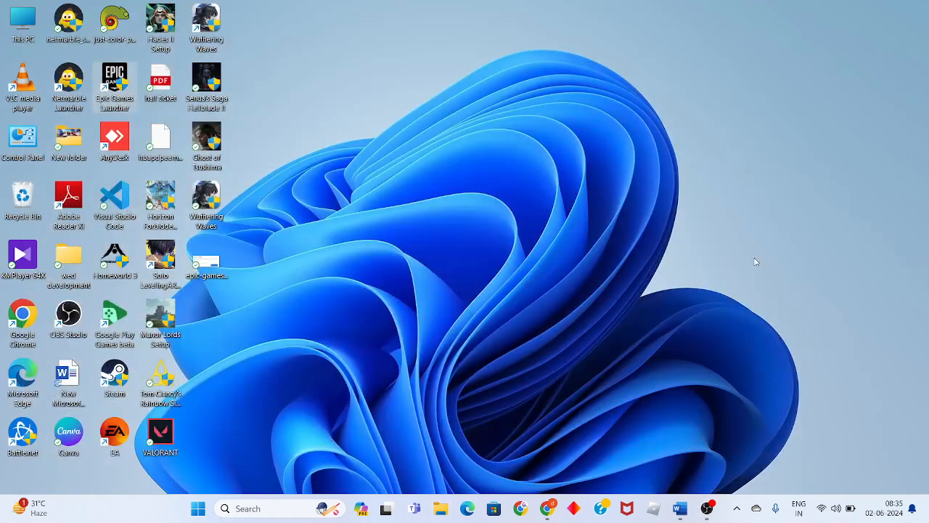
# Switch to the Word document, go to the fourth fix, "turn off antivirus", and minimize Word.
pyautogui.click(680, 508)
pyautogui.scroll(-6, 535, 399)
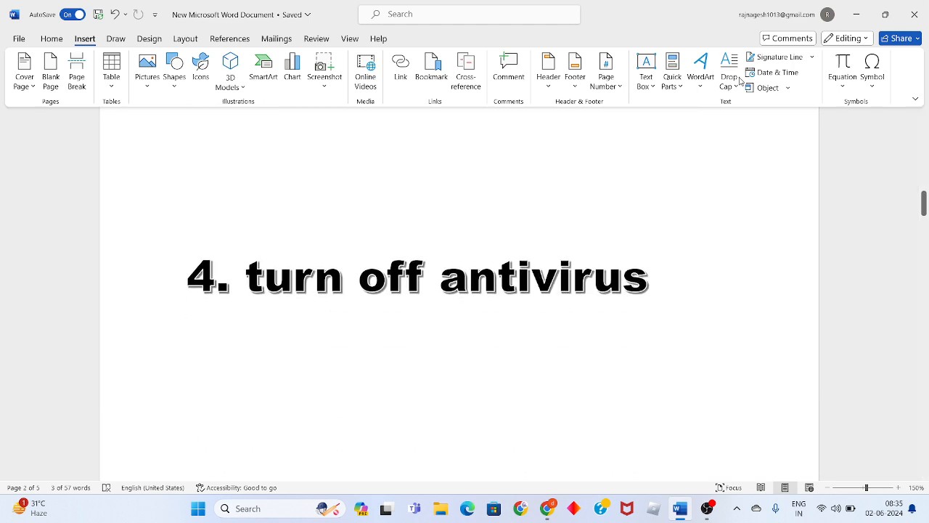
pyautogui.click(857, 15)
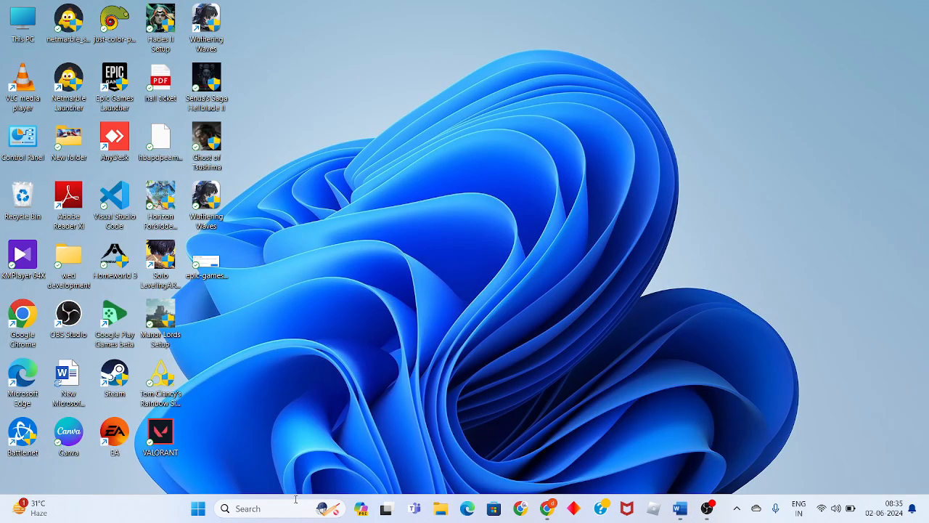
# Open Windows Settings and go to the Windows Security page under Privacy & security.
pyautogui.click(296, 507)
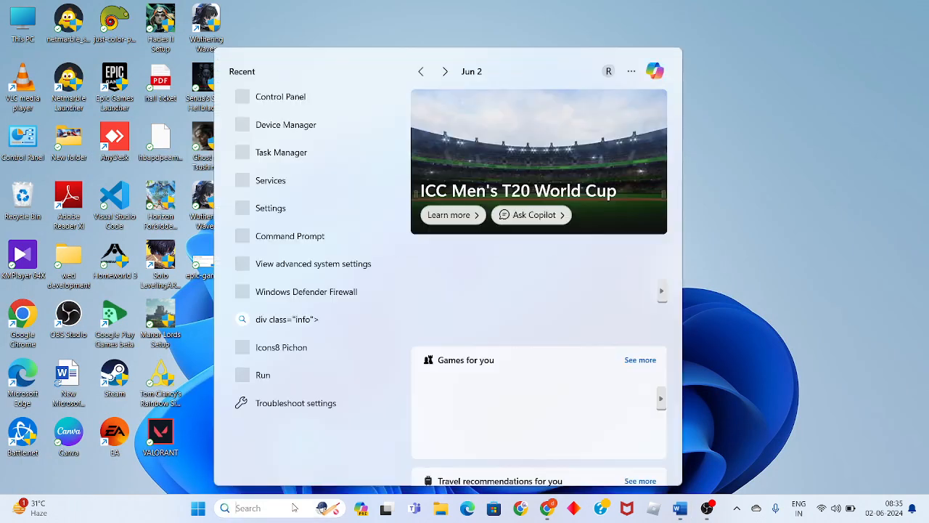
pyautogui.click(298, 210)
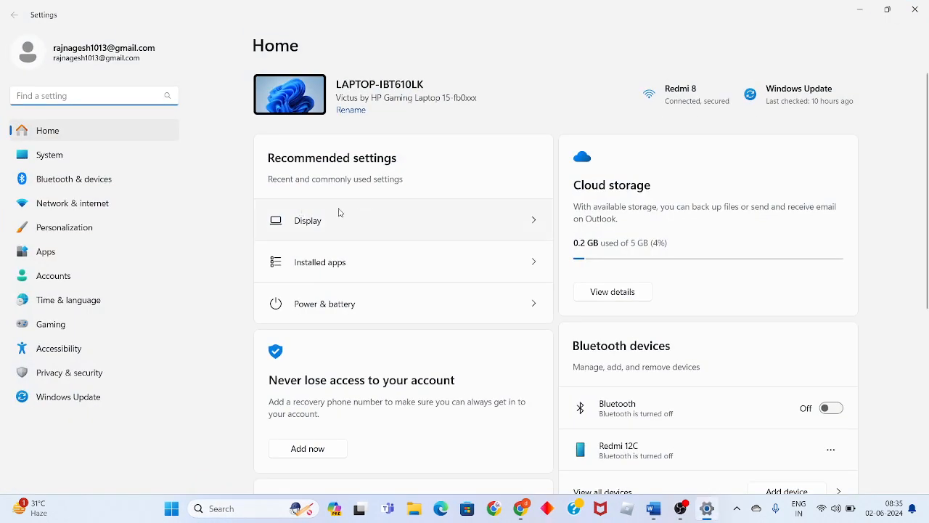
pyautogui.click(80, 378)
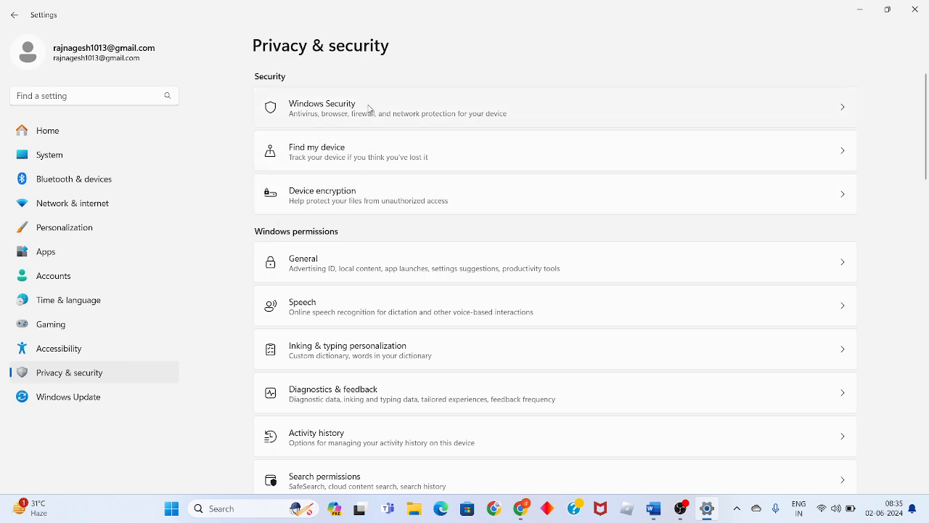
pyautogui.click(368, 109)
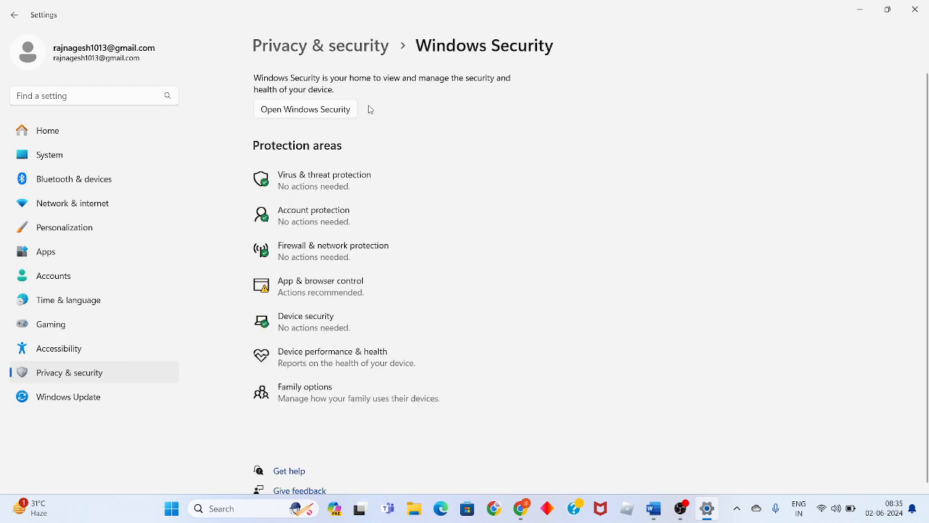
# Launch McAfee from the Virus & threat protection page, and again from the Private network page under Firewall & network protection.
pyautogui.click(318, 183)
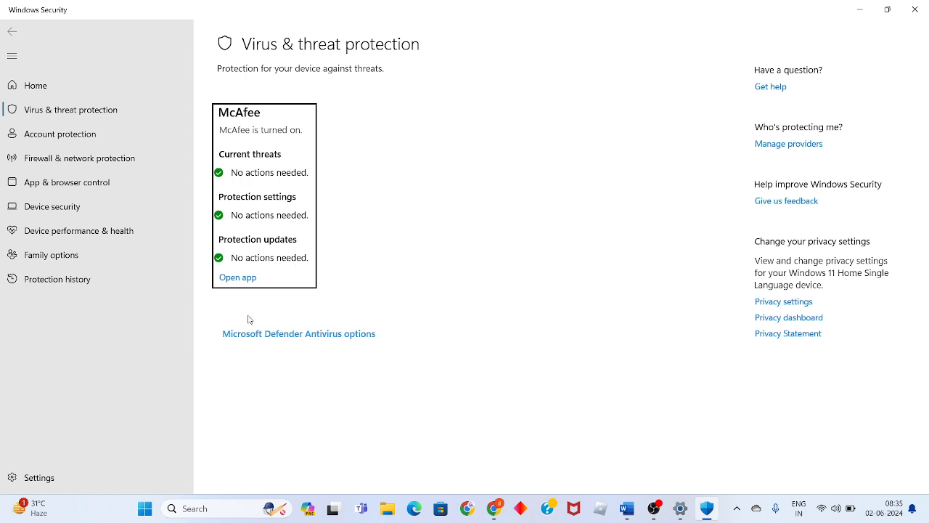
pyautogui.click(232, 280)
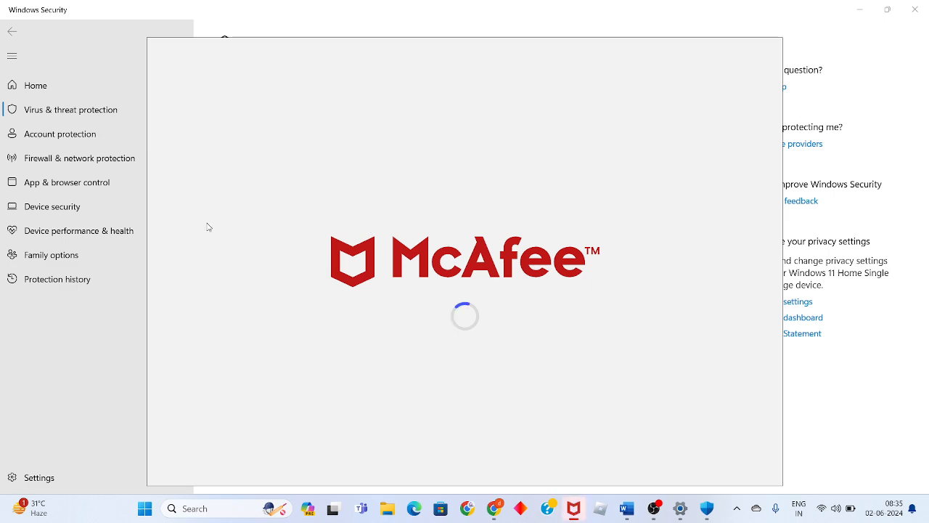
pyautogui.click(124, 168)
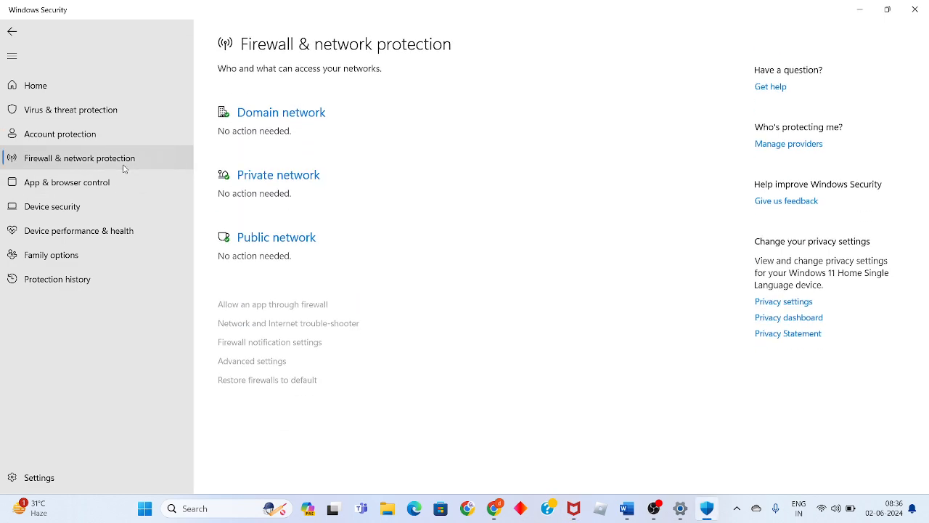
pyautogui.click(289, 181)
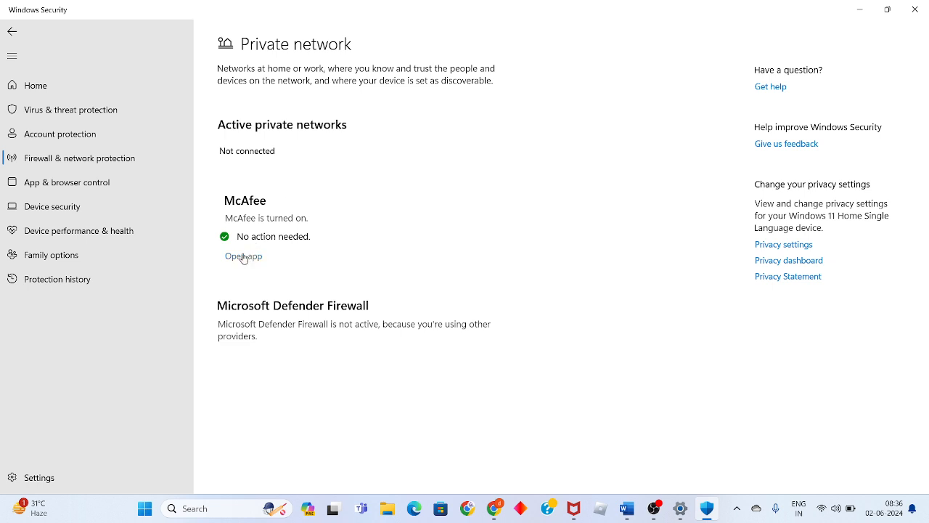
pyautogui.click(245, 260)
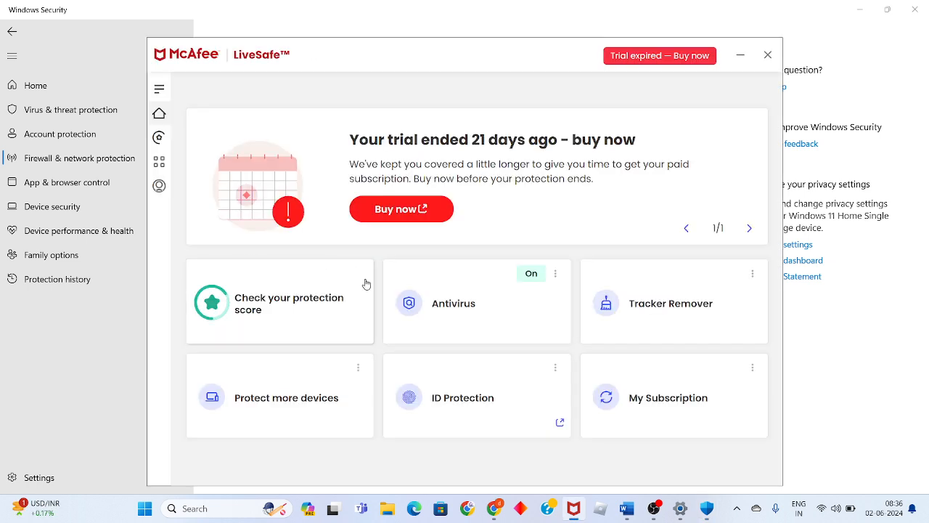
pyautogui.click(533, 277)
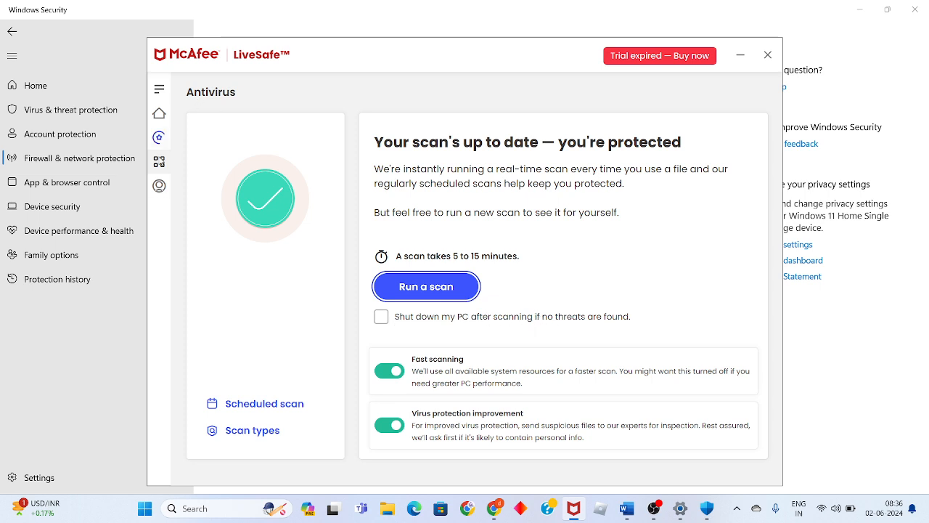
pyautogui.click(159, 139)
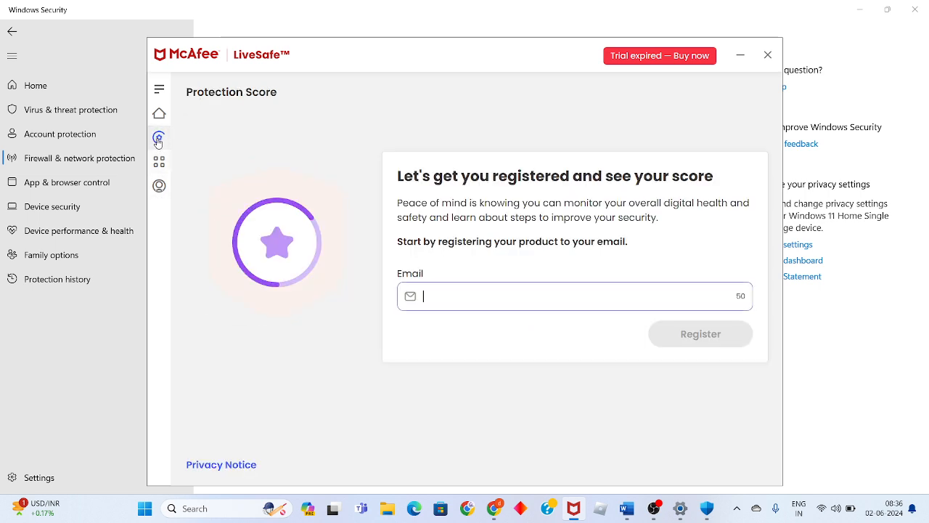
pyautogui.click(158, 116)
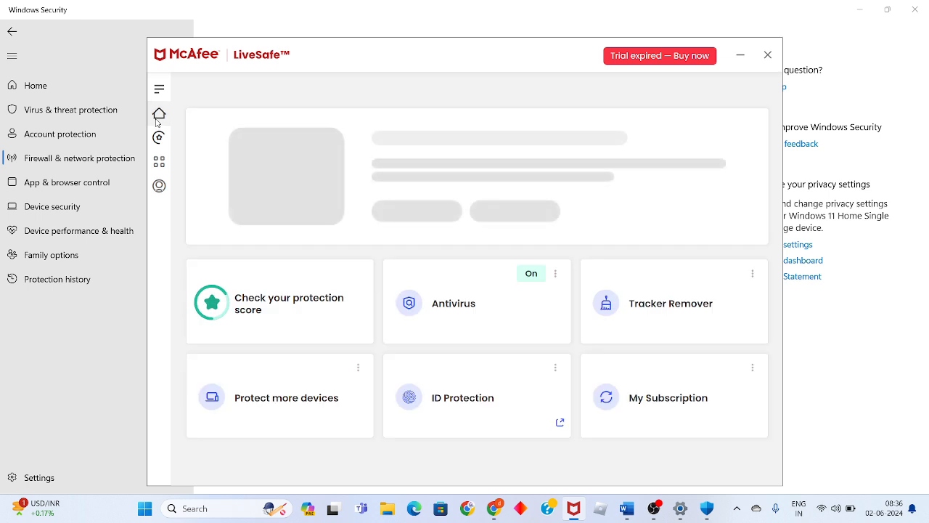
# Go to the McAfee Antivirus details and turn off Virus protection improvement and Fast scanning.
pyautogui.click(554, 275)
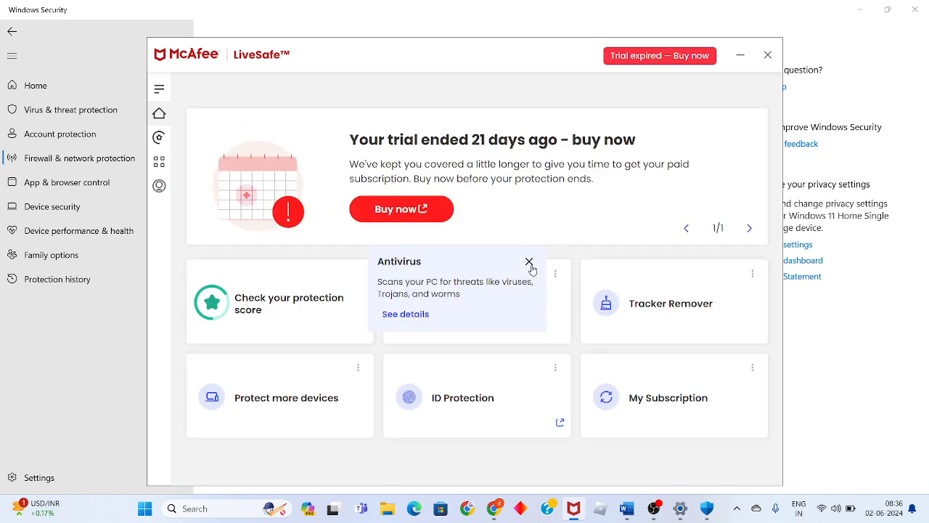
pyautogui.click(530, 262)
pyautogui.click(531, 269)
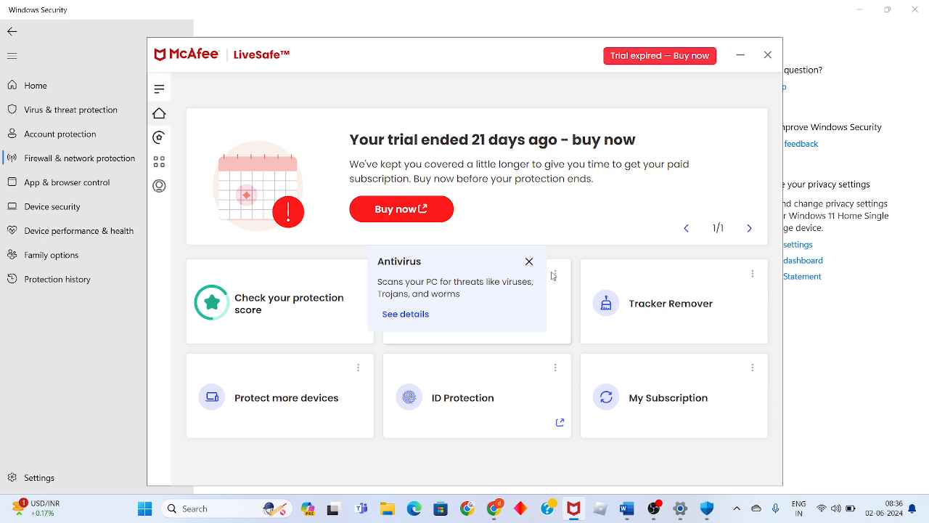
pyautogui.click(432, 318)
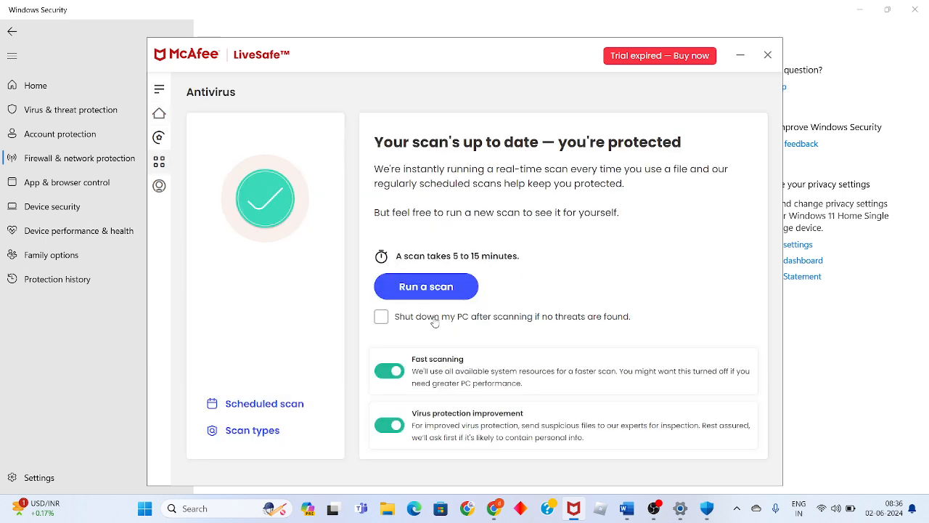
pyautogui.click(392, 425)
pyautogui.click(397, 373)
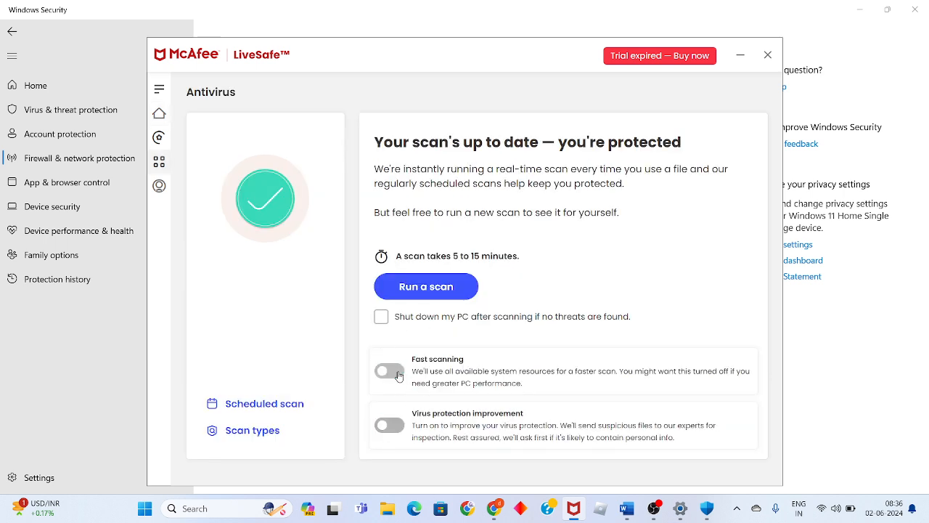
# Close the McAfee, Windows Security and Settings windows to return to the desktop.
pyautogui.click(764, 51)
pyautogui.click(915, 10)
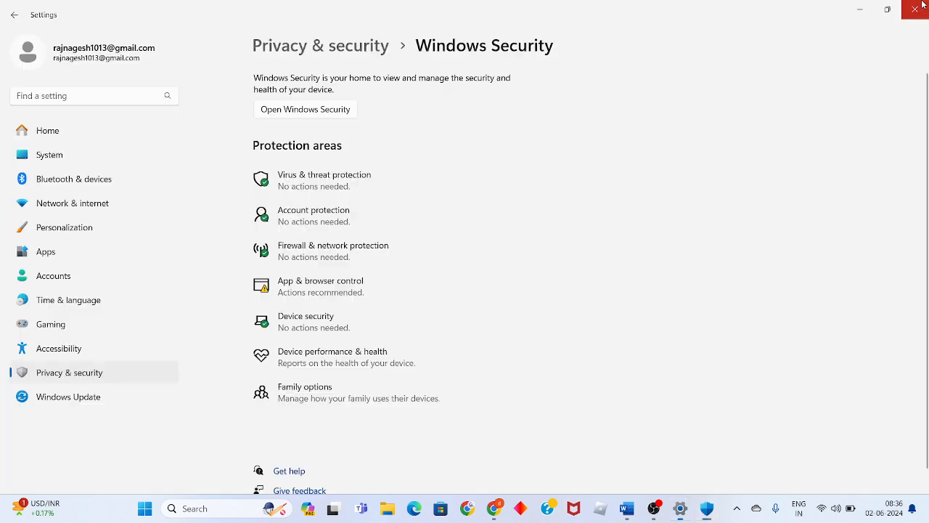
pyautogui.click(915, 10)
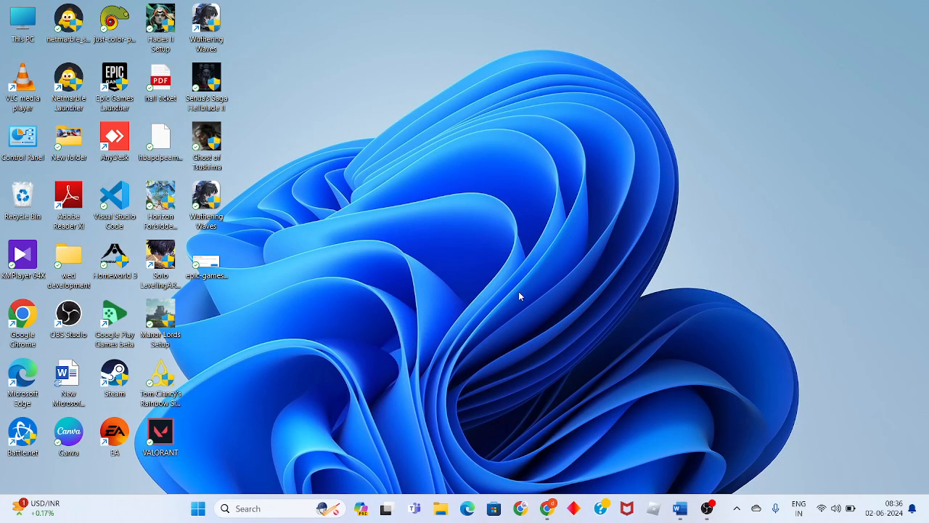
# Bring up the computer's power options for a restart.
pyautogui.click(198, 508)
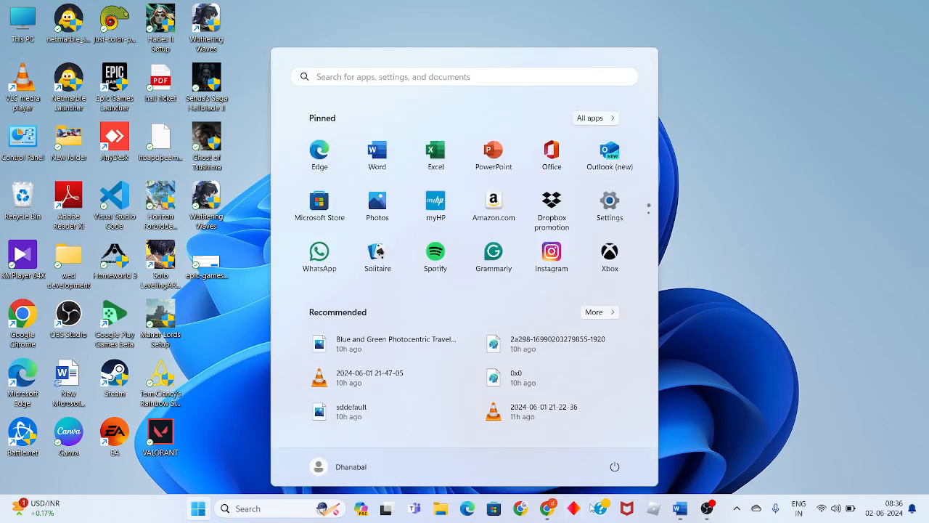
pyautogui.click(615, 468)
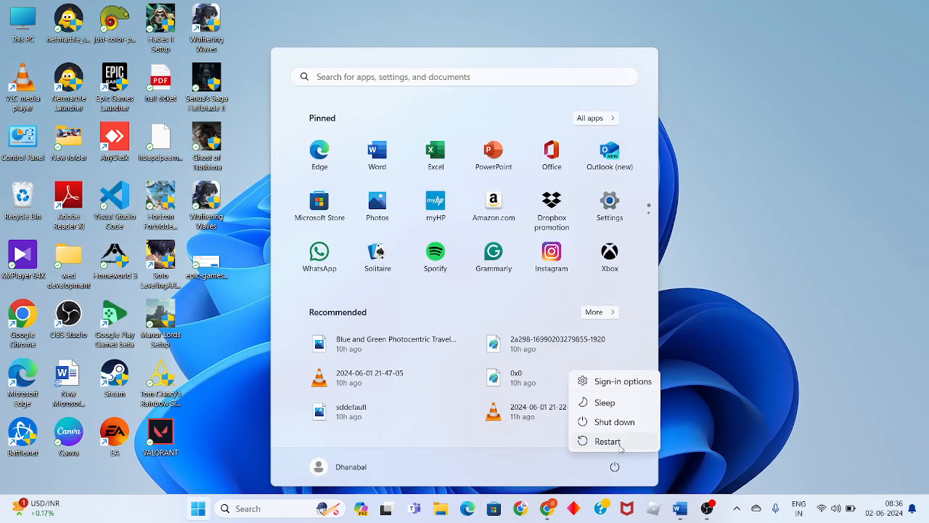